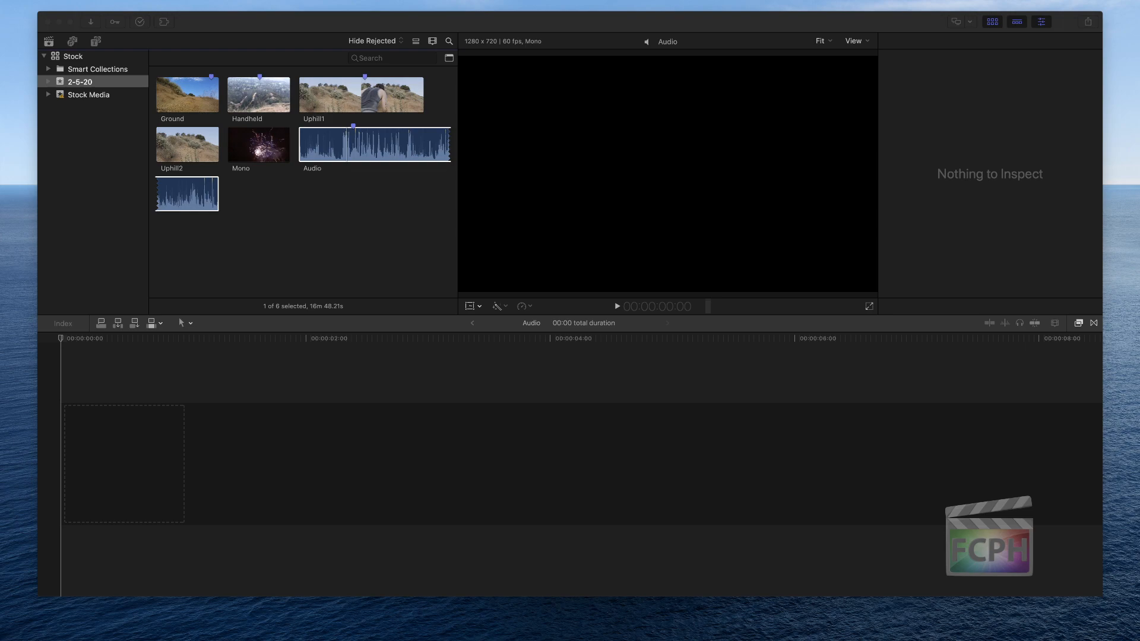
Select the Ground, Handheld, Uphill1, Uphill2 and Audio clips in the 2-5-20 event, leaving out Mono
{"action": "left_click", "coordinate": [275, 204]}
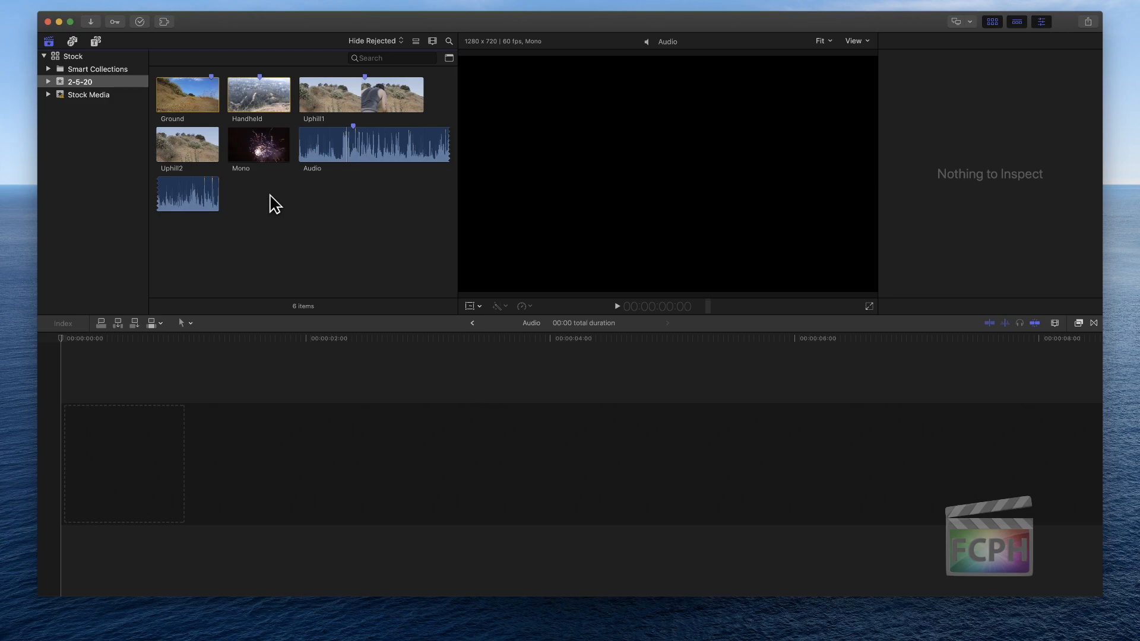
{"action": "left_click", "coordinate": [269, 146]}
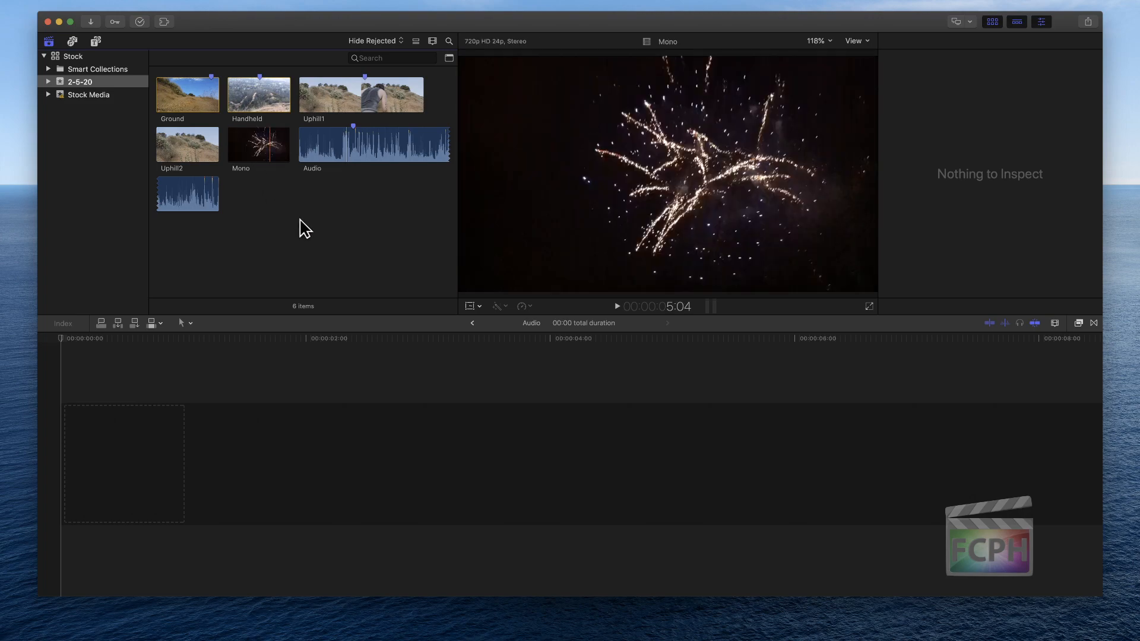
{"action": "left_click", "coordinate": [195, 90]}
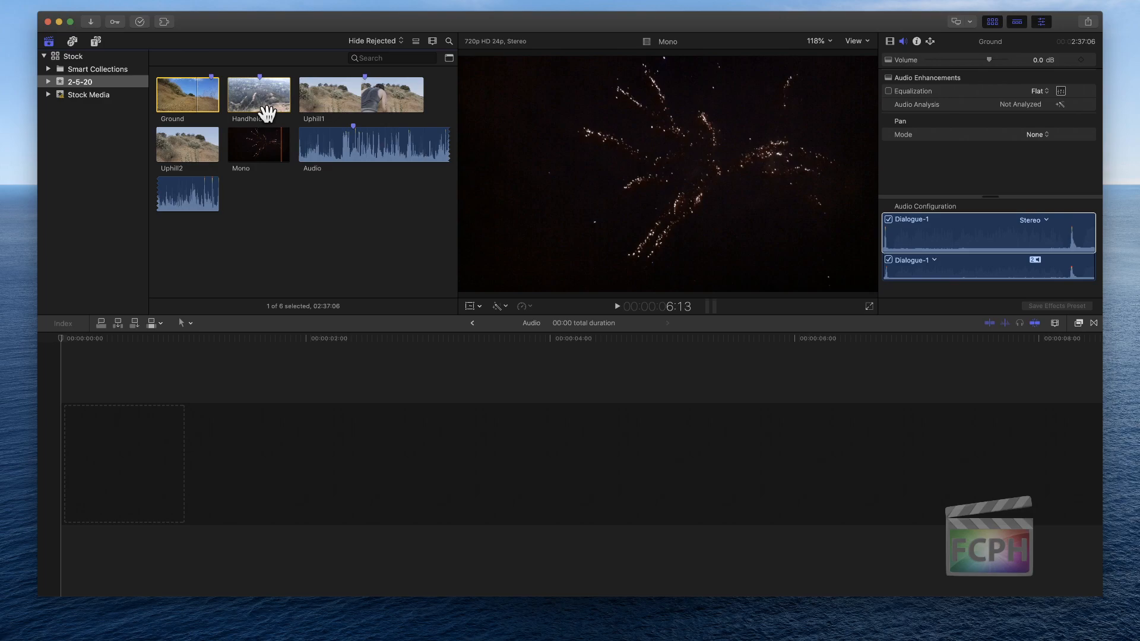
{"action": "left_click", "coordinate": [255, 95], "text": "super"}
{"action": "left_click", "coordinate": [340, 98], "text": "super"}
{"action": "left_click", "coordinate": [188, 146], "text": "super"}
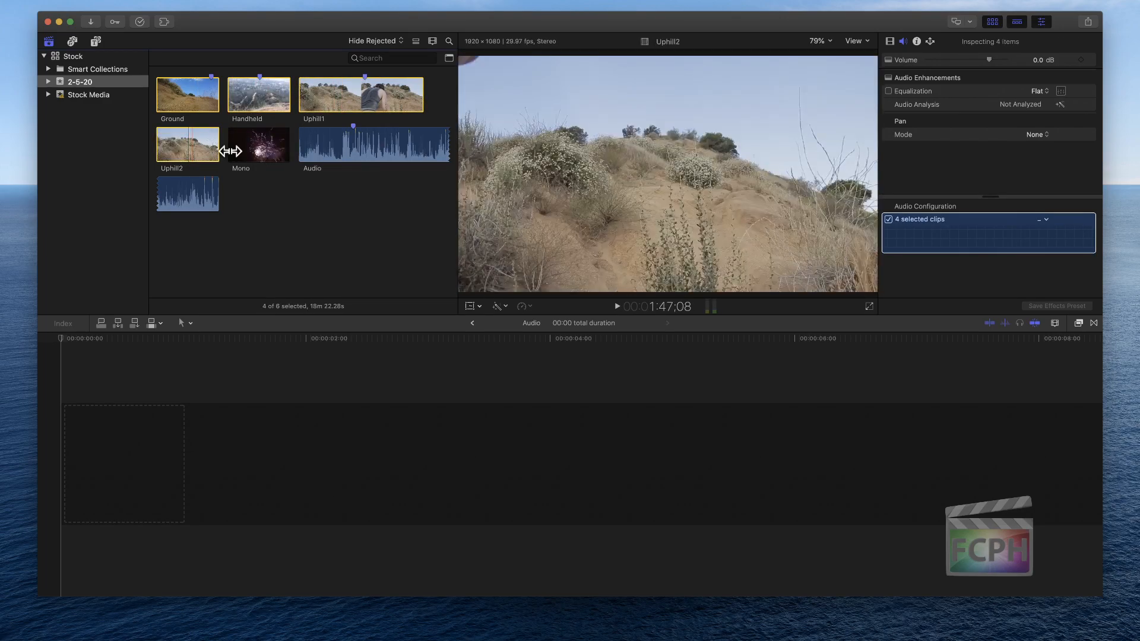
{"action": "left_click", "coordinate": [345, 149], "text": "super"}
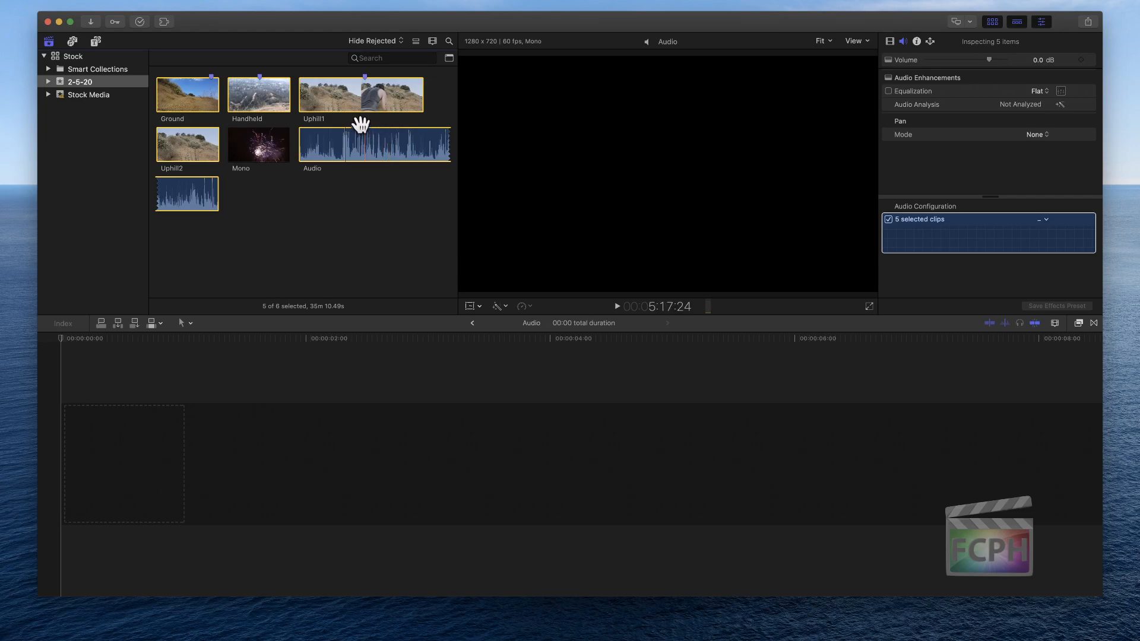
{"action": "key", "text": "m"}
{"action": "mouse_move", "coordinate": [179, 2]}
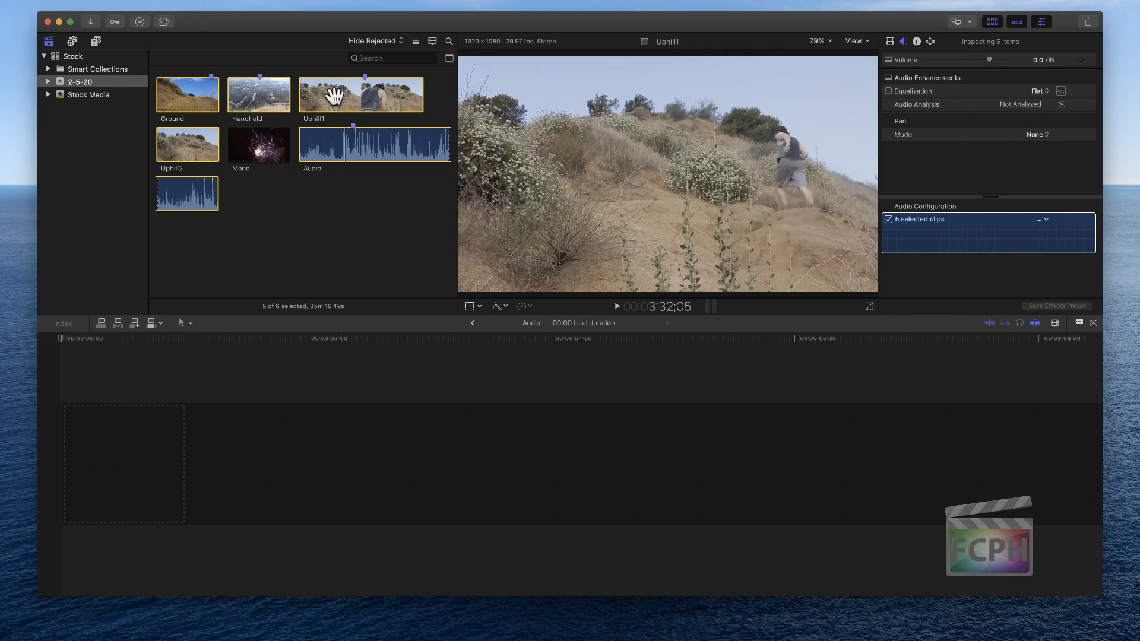
Create a multicam clip named Trail Run from the selected clips, using the automatic settings
{"action": "right_click", "coordinate": [336, 98]}
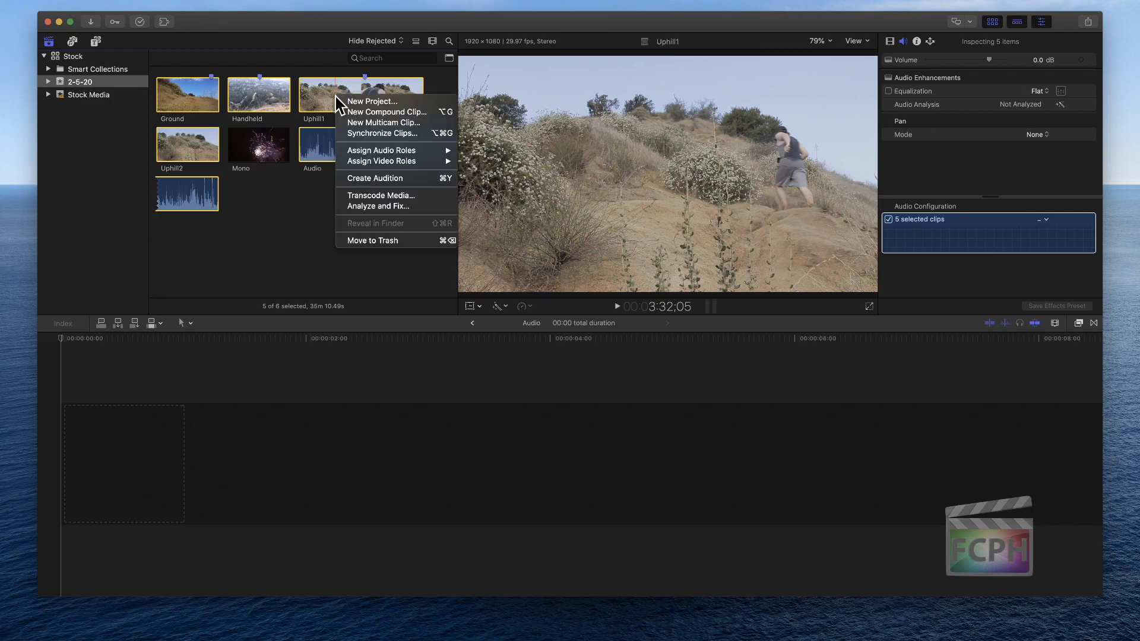
{"action": "left_click", "coordinate": [394, 123]}
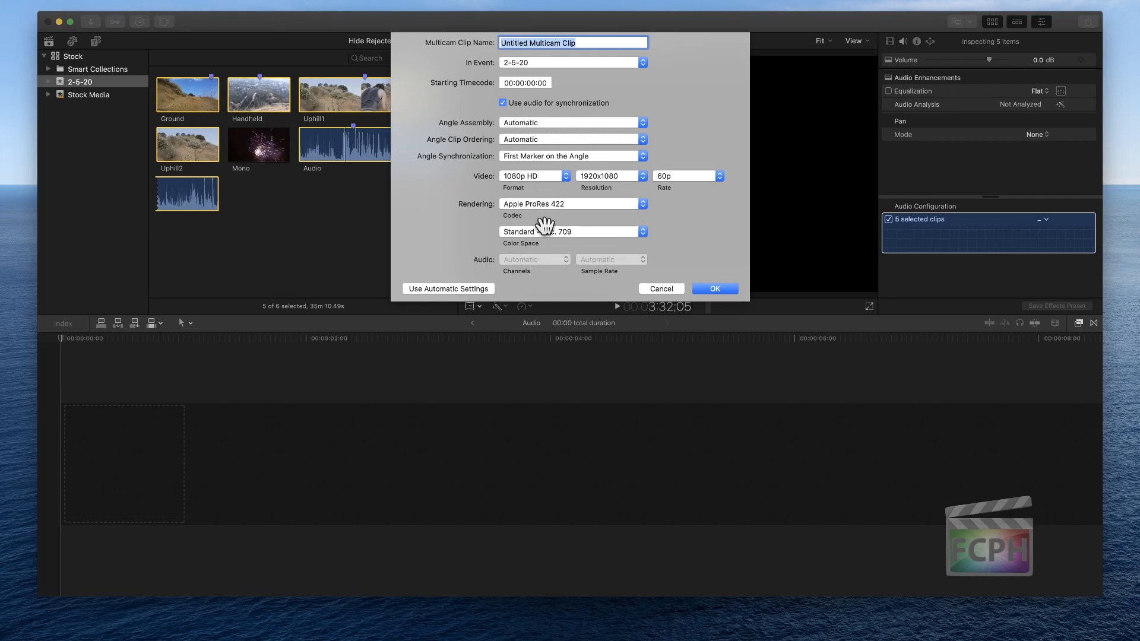
{"action": "left_click", "coordinate": [427, 289]}
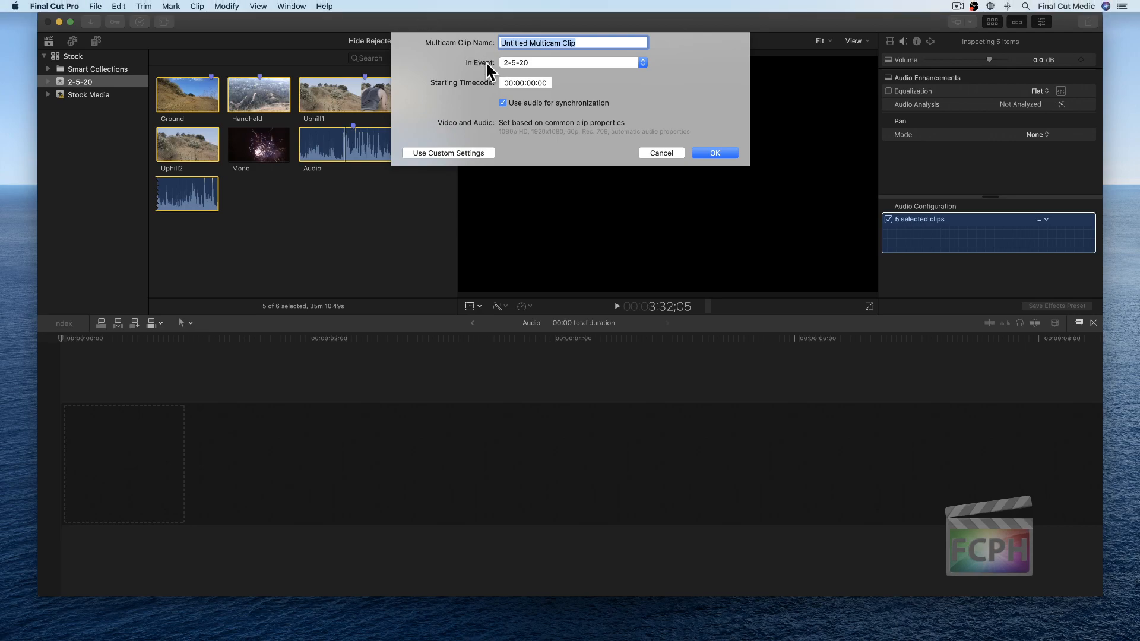
{"action": "left_click", "coordinate": [593, 43]}
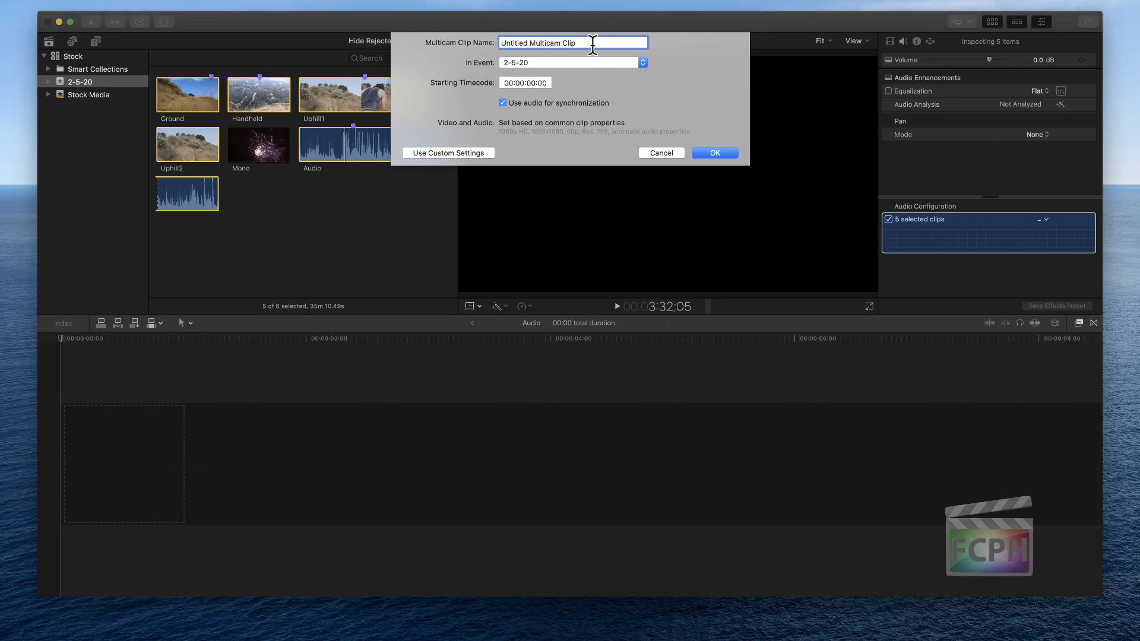
{"action": "key", "text": "BackSpace"}
{"action": "key", "text": "BackSpace"}
{"action": "key", "text": "BackSpace"}
{"action": "key", "text": "BackSpace"}
{"action": "key", "text": "BackSpace"}
{"action": "key", "text": "BackSpace"}
{"action": "key", "text": "BackSpace"}
{"action": "key", "text": "BackSpace"}
{"action": "key", "text": "BackSpace"}
{"action": "key", "text": "BackSpace"}
{"action": "key", "text": "BackSpace"}
{"action": "key", "text": "BackSpace"}
{"action": "key", "text": "BackSpace"}
{"action": "key", "text": "BackSpace"}
{"action": "key", "text": "BackSpace"}
{"action": "key", "text": "BackSpace"}
{"action": "key", "text": "BackSpace"}
{"action": "key", "text": "BackSpace"}
{"action": "key", "text": "BackSpace"}
{"action": "key", "text": "BackSpace"}
{"action": "key", "text": "BackSpace"}
{"action": "key", "text": "BackSpace"}
{"action": "type", "text": "Trail Run"}
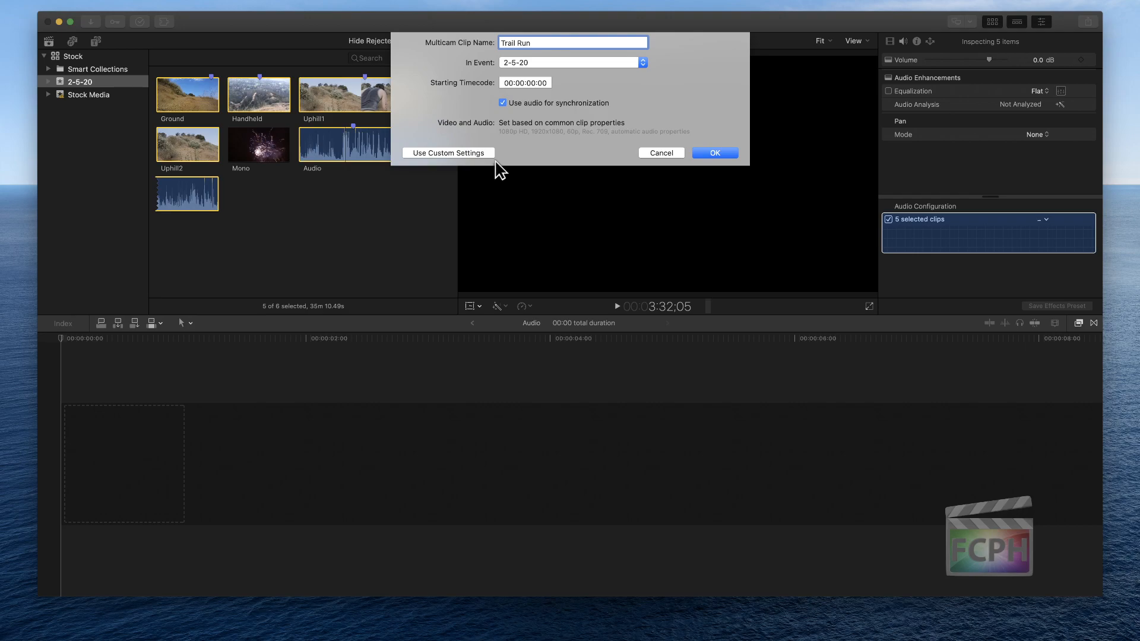
{"action": "left_click", "coordinate": [713, 153]}
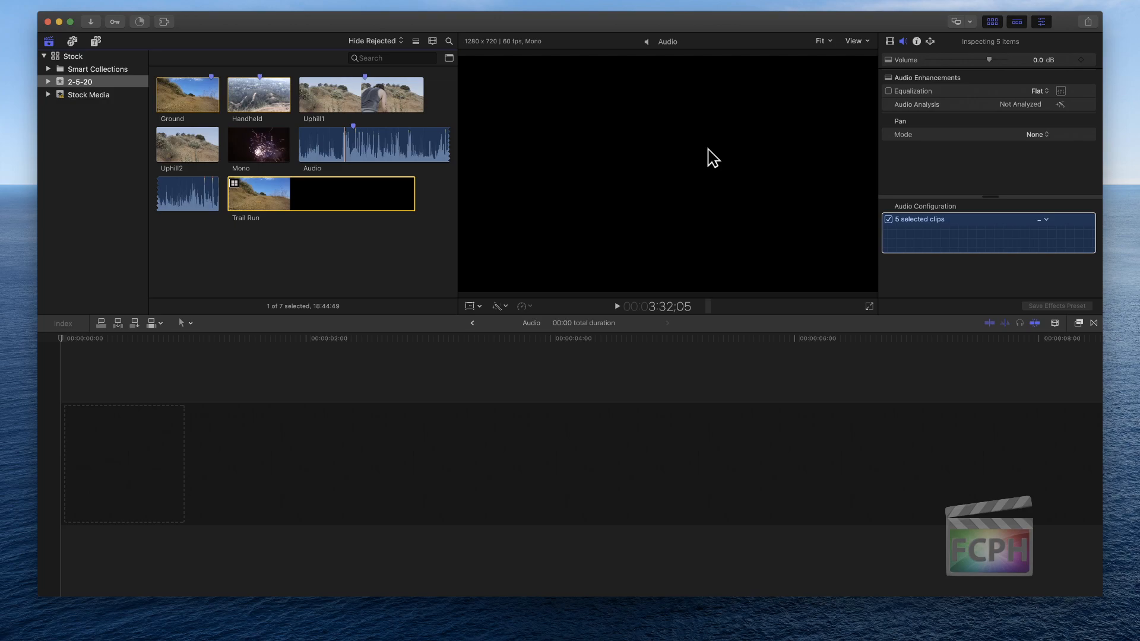
Open the Trail Run multicam clip in the Angle Editor and reduce the clip height to fit all angles
{"action": "left_click", "coordinate": [284, 207]}
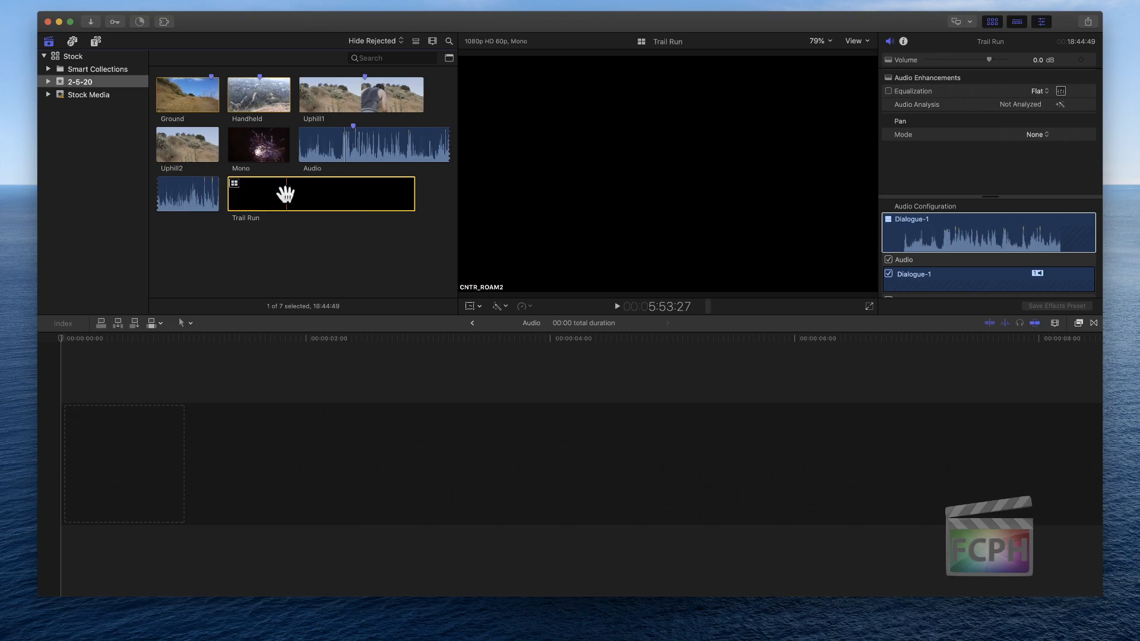
{"action": "double_click", "coordinate": [286, 195]}
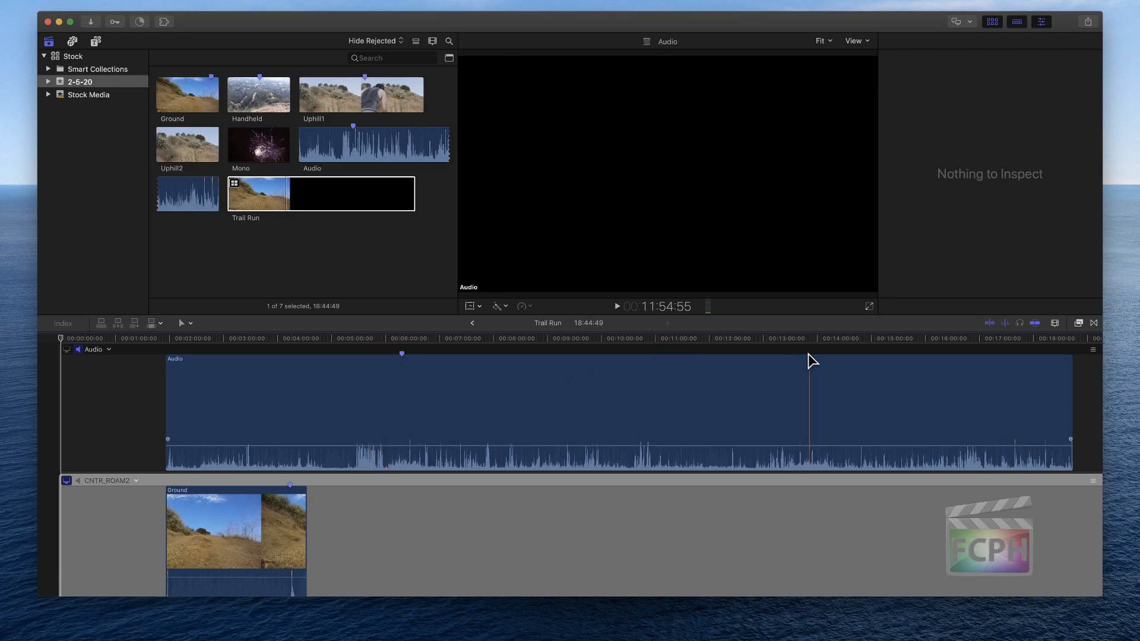
{"action": "left_click", "coordinate": [1056, 323]}
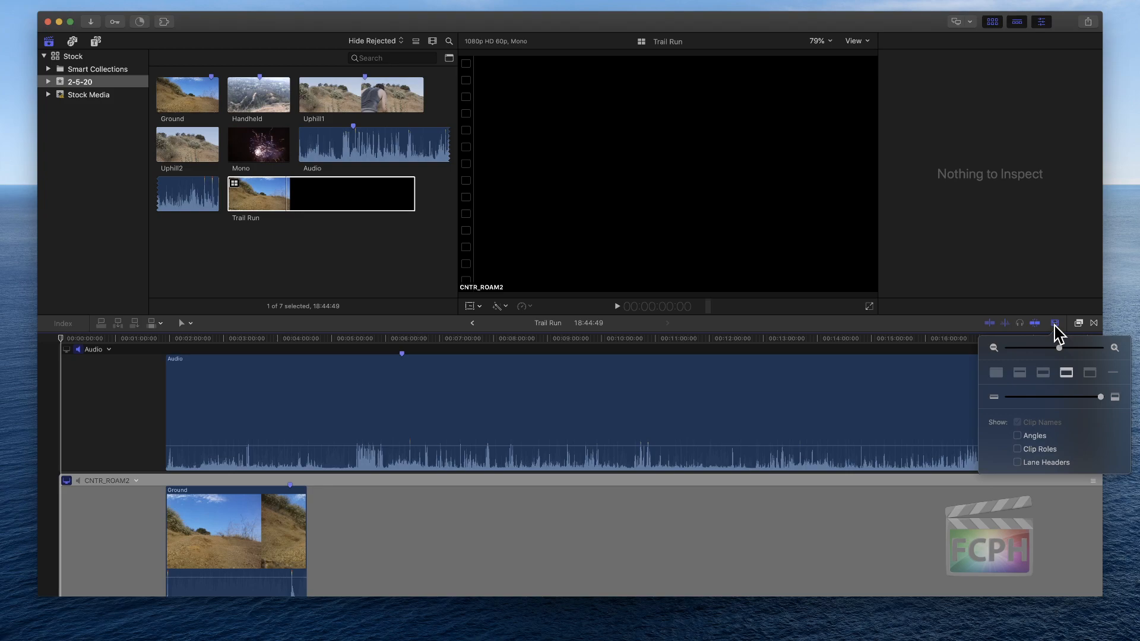
{"action": "left_click_drag", "start_coordinate": [1083, 397], "coordinate": [1019, 398]}
{"action": "left_click", "coordinate": [494, 558]}
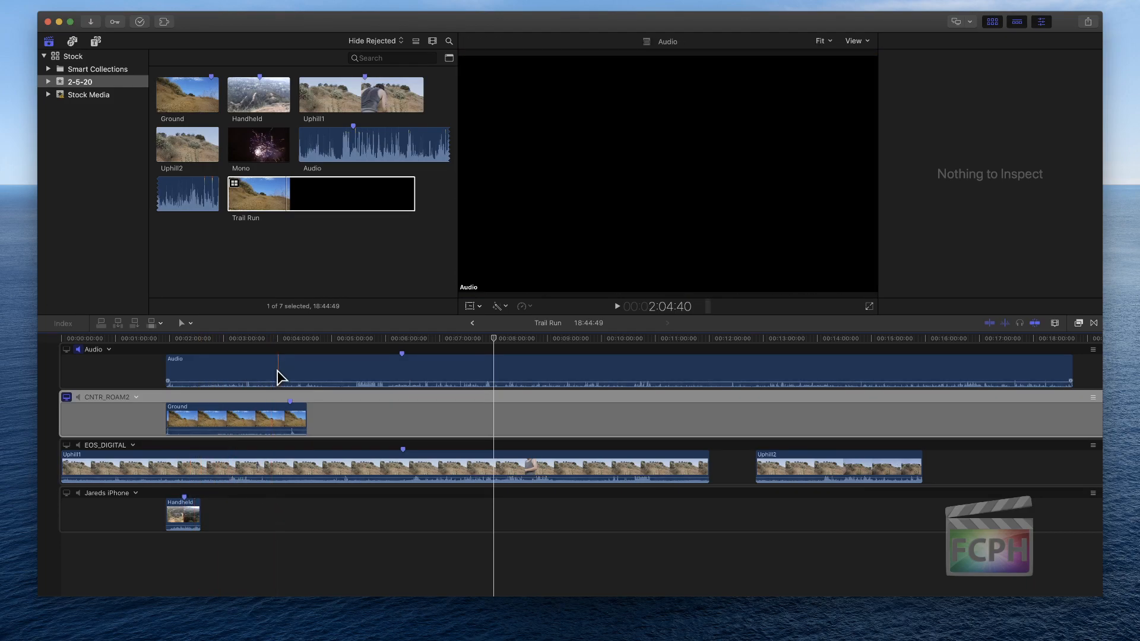
Move the Audio clip about one minute earlier in its angle, and deselect it
{"action": "left_click_drag", "start_coordinate": [323, 373], "coordinate": [271, 374]}
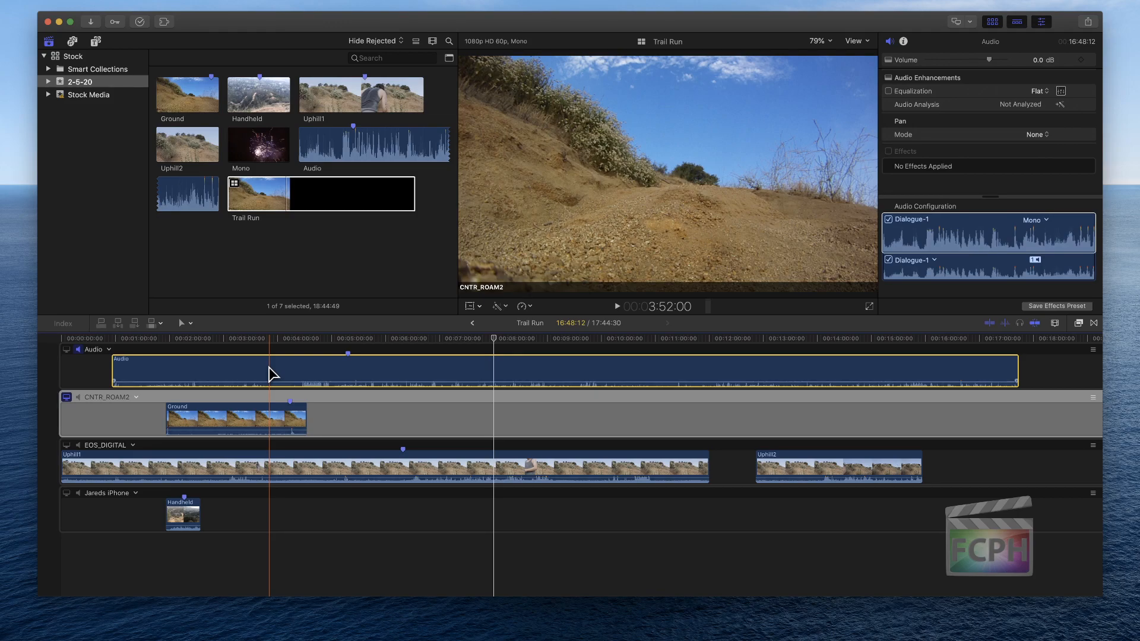
{"action": "key", "text": "alt+super+s"}
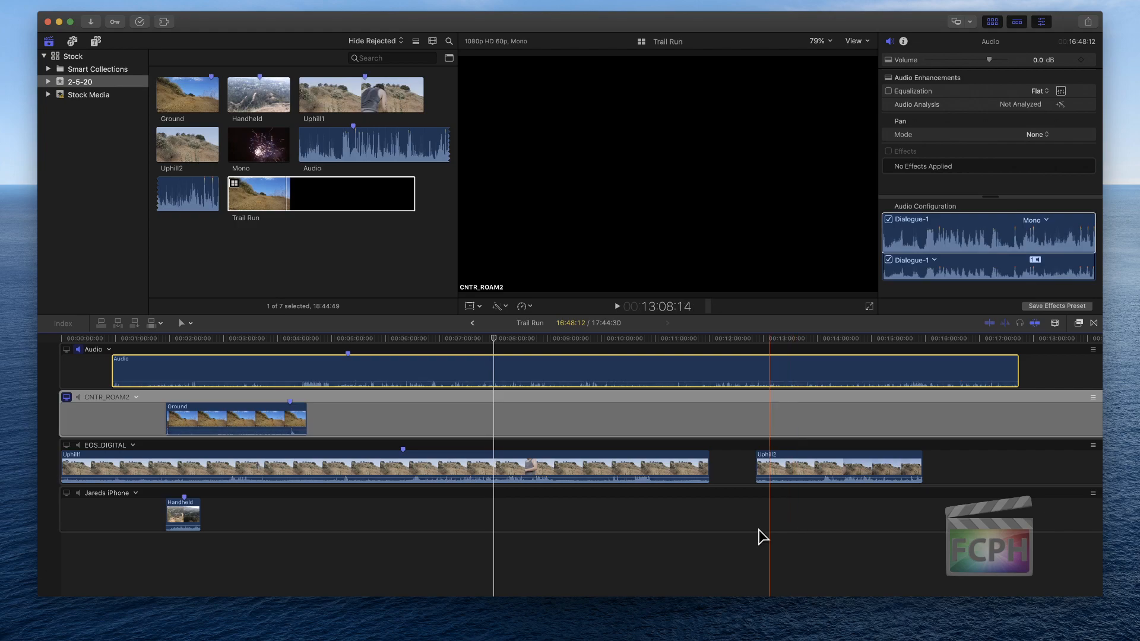
{"action": "left_click", "coordinate": [665, 557]}
{"action": "left_click", "coordinate": [662, 551]}
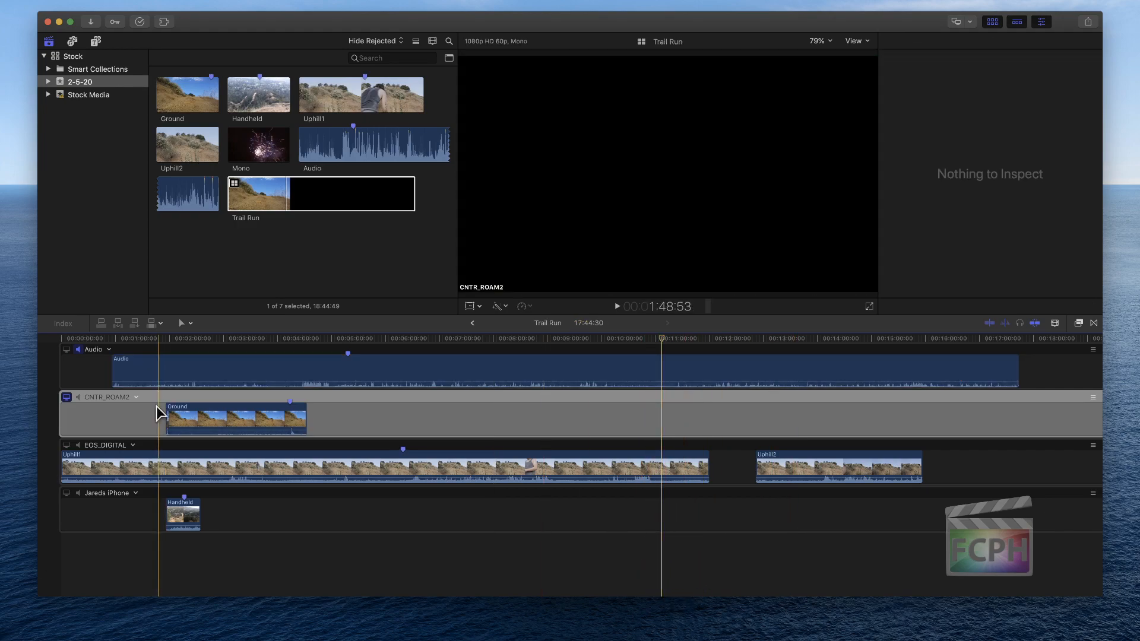
{"action": "left_click", "coordinate": [136, 397]}
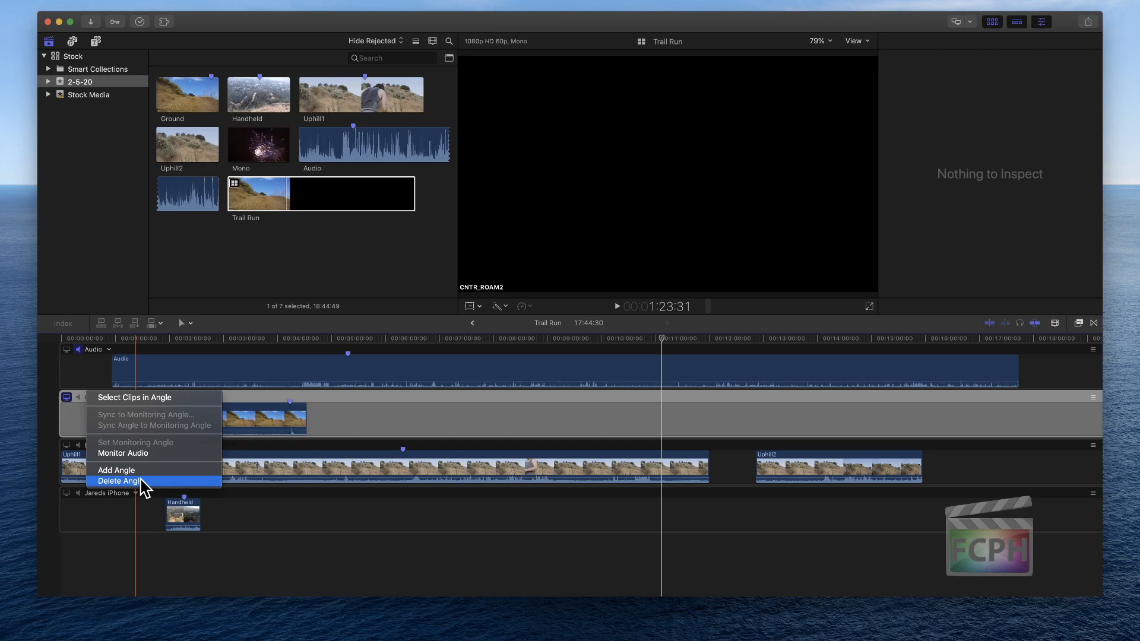
{"action": "left_click", "coordinate": [361, 408]}
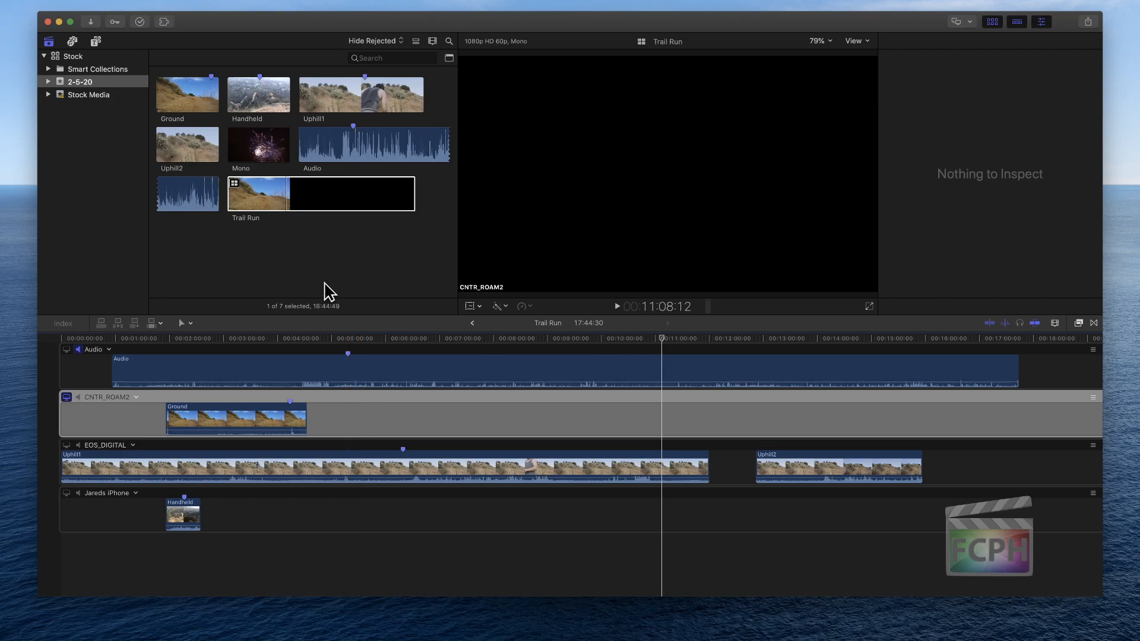
Move the Trail Run multicam clip to the trash
{"action": "left_click", "coordinate": [285, 186]}
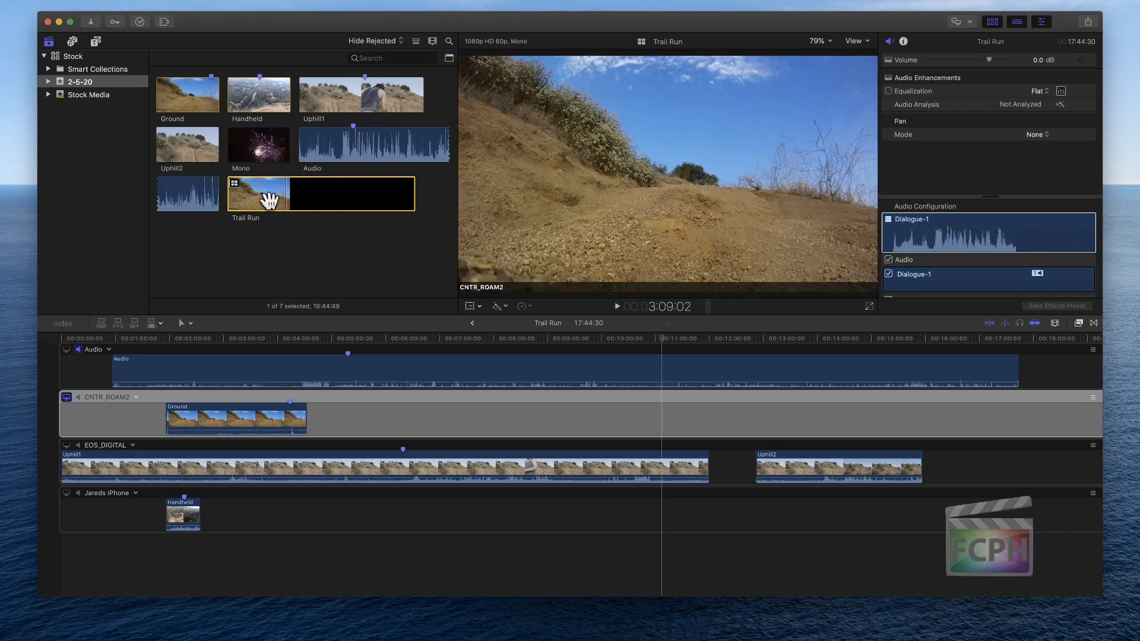
{"action": "right_click", "coordinate": [273, 203]}
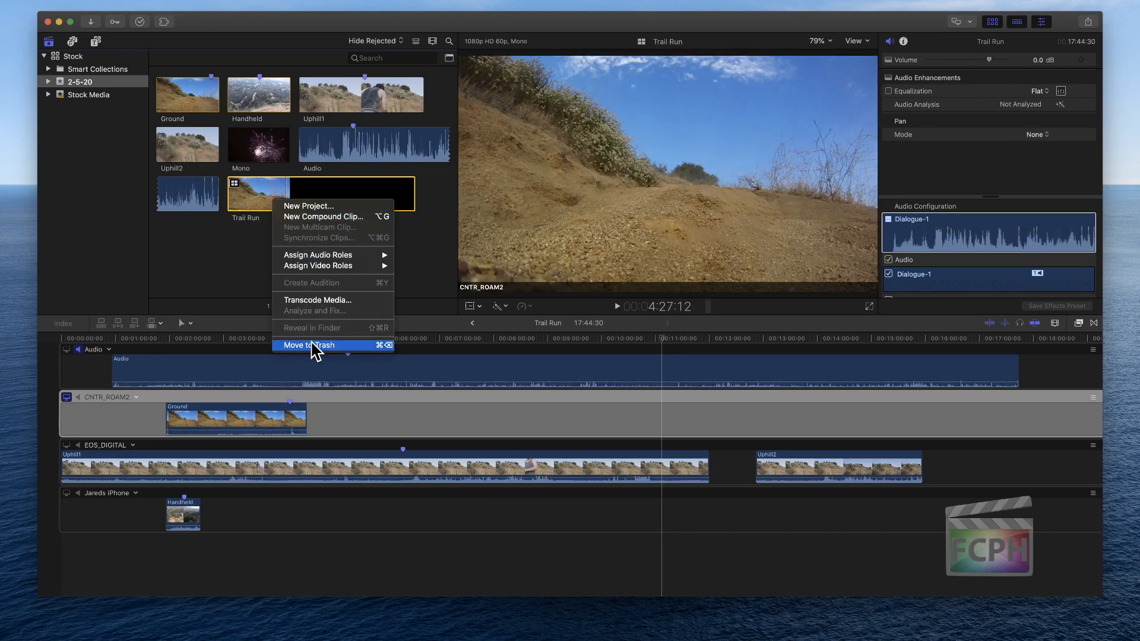
{"action": "left_click", "coordinate": [344, 346]}
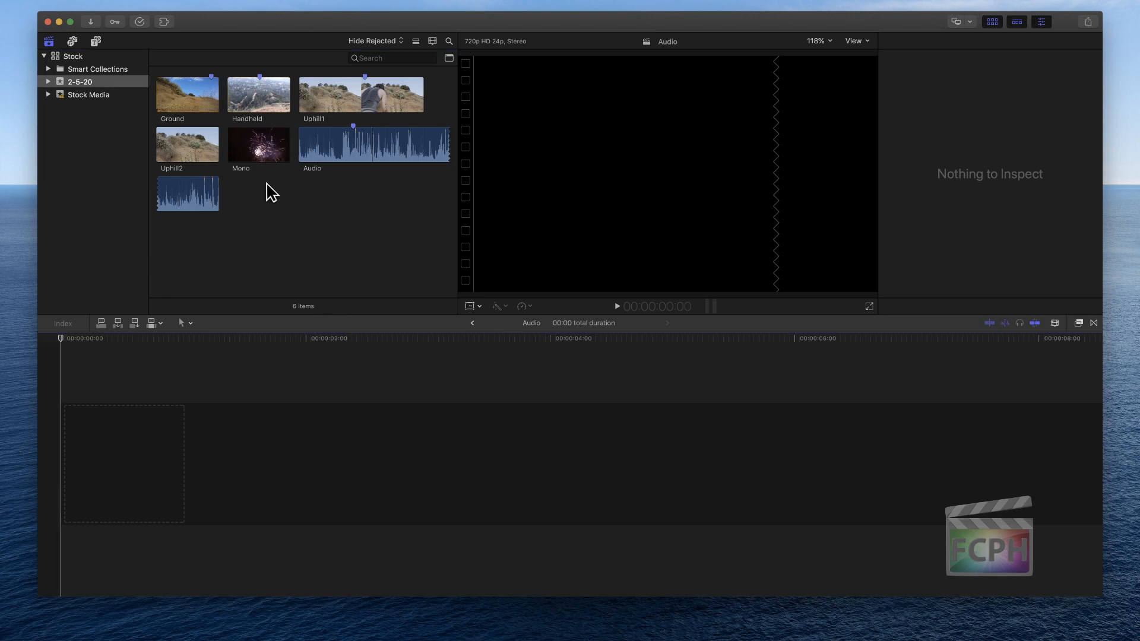
Reselect the Ground, Handheld, Uphill1, Uphill2 and Audio clips as the sources for a multicam clip
{"action": "left_click", "coordinate": [187, 90]}
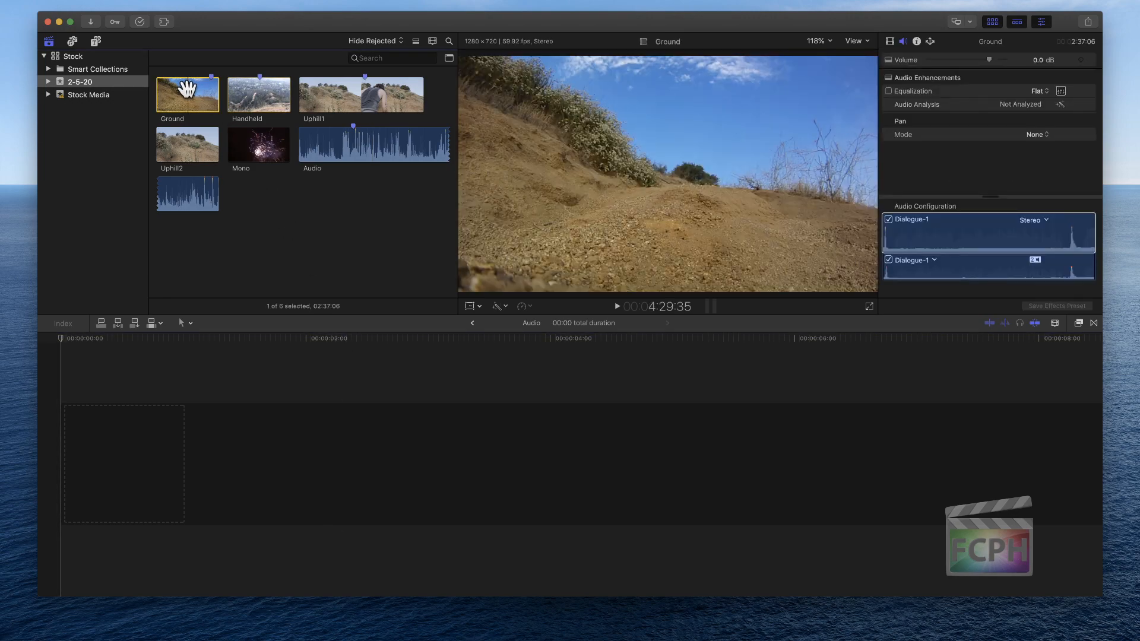
{"action": "left_click", "coordinate": [188, 144], "text": "shift"}
{"action": "left_click", "coordinate": [350, 142], "text": "super"}
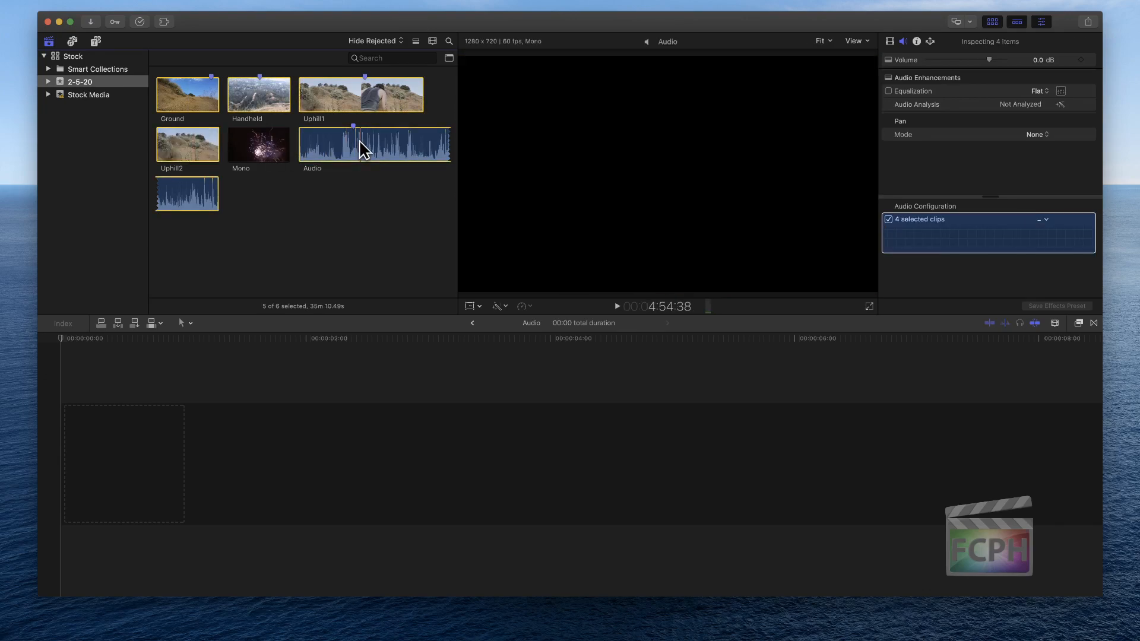
Try custom settings for a new multicam clip with Angle Synchronization set to Automatic, and cancel it
{"action": "right_click", "coordinate": [360, 142]}
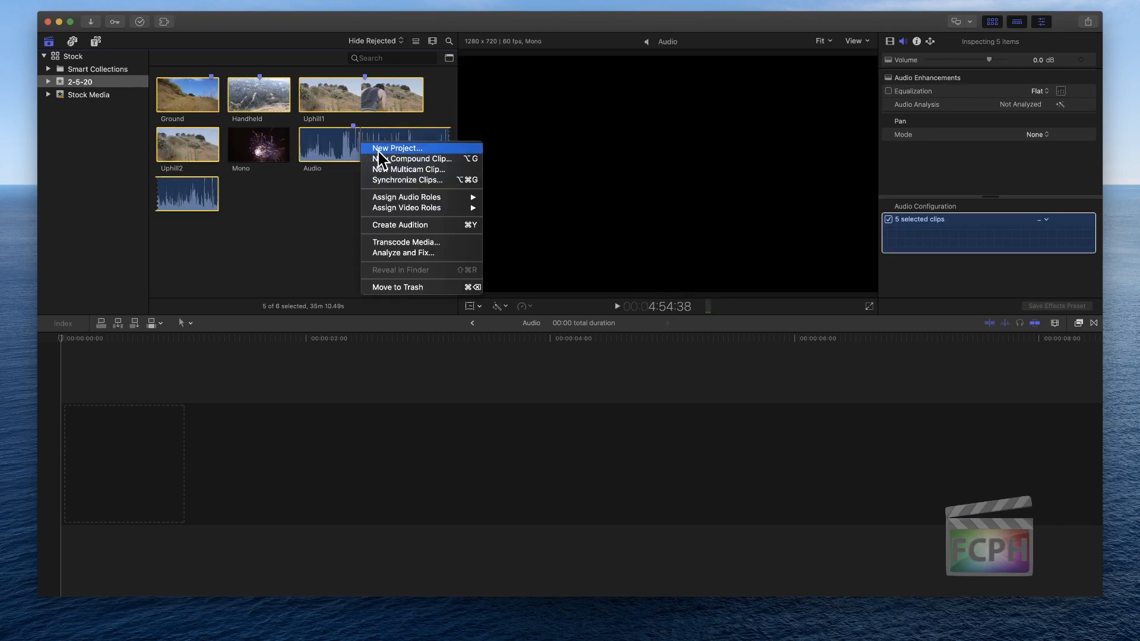
{"action": "left_click", "coordinate": [429, 169]}
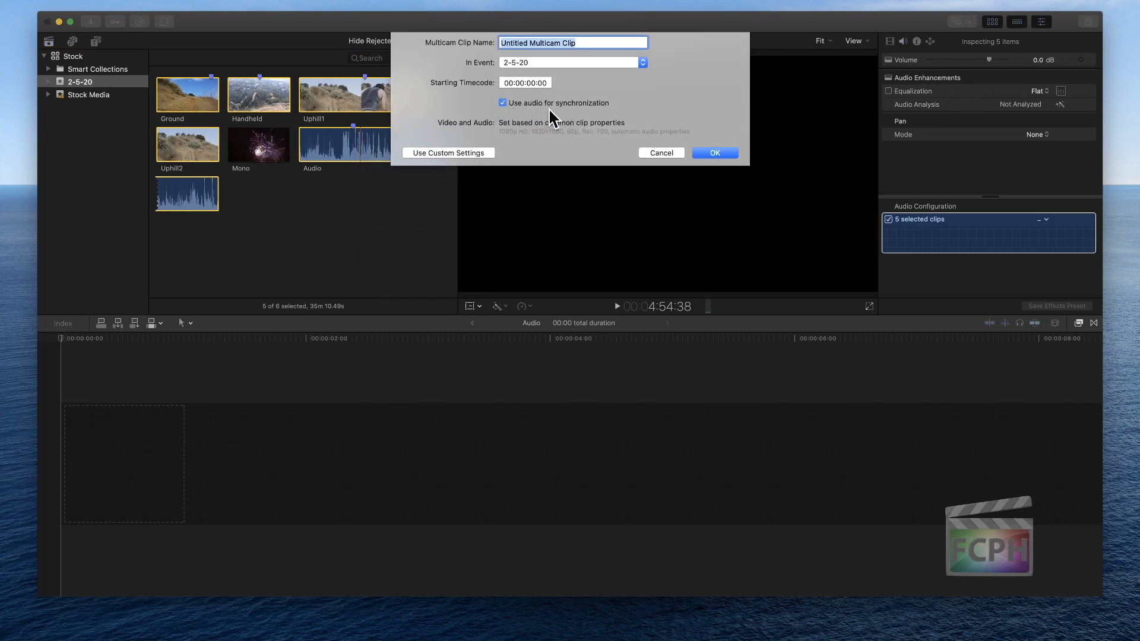
{"action": "left_click", "coordinate": [462, 153]}
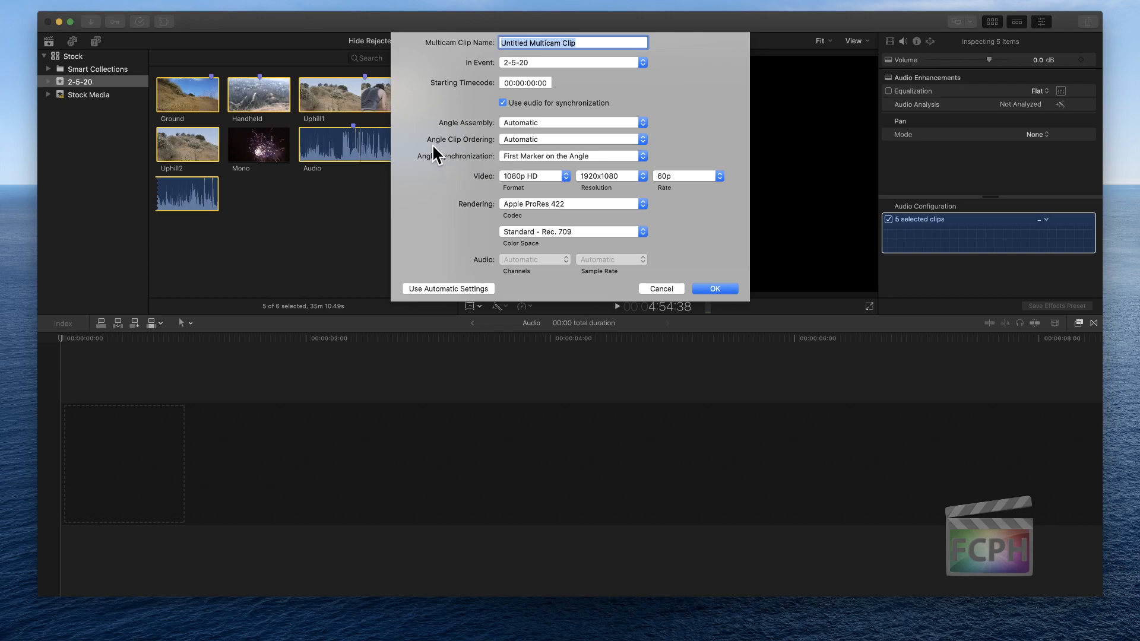
{"action": "left_click", "coordinate": [501, 156]}
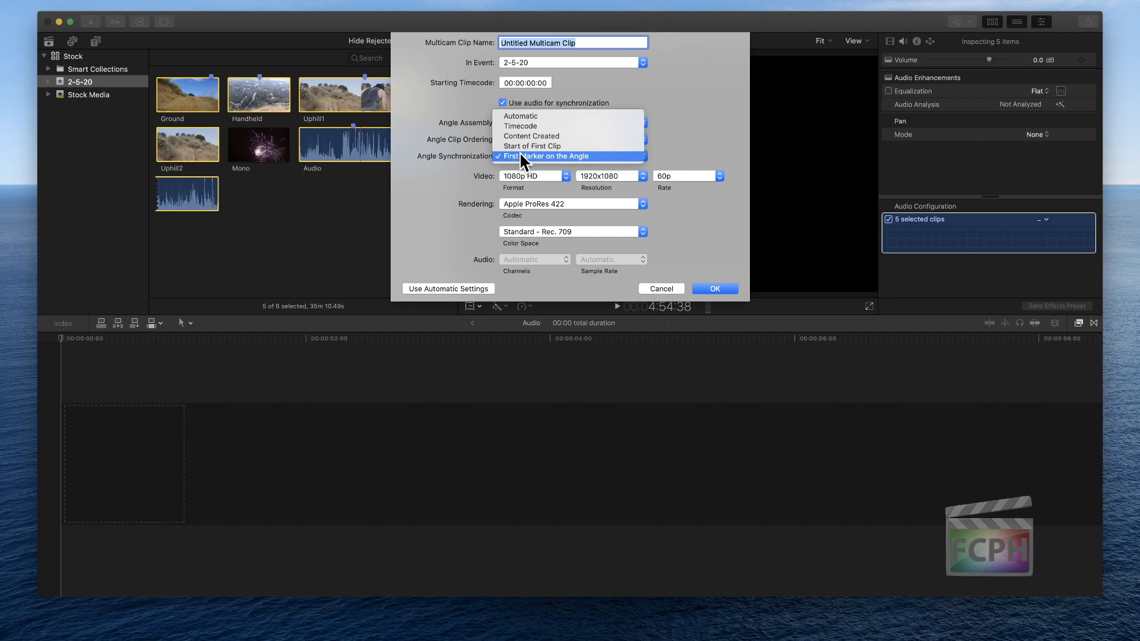
{"action": "left_click", "coordinate": [547, 116]}
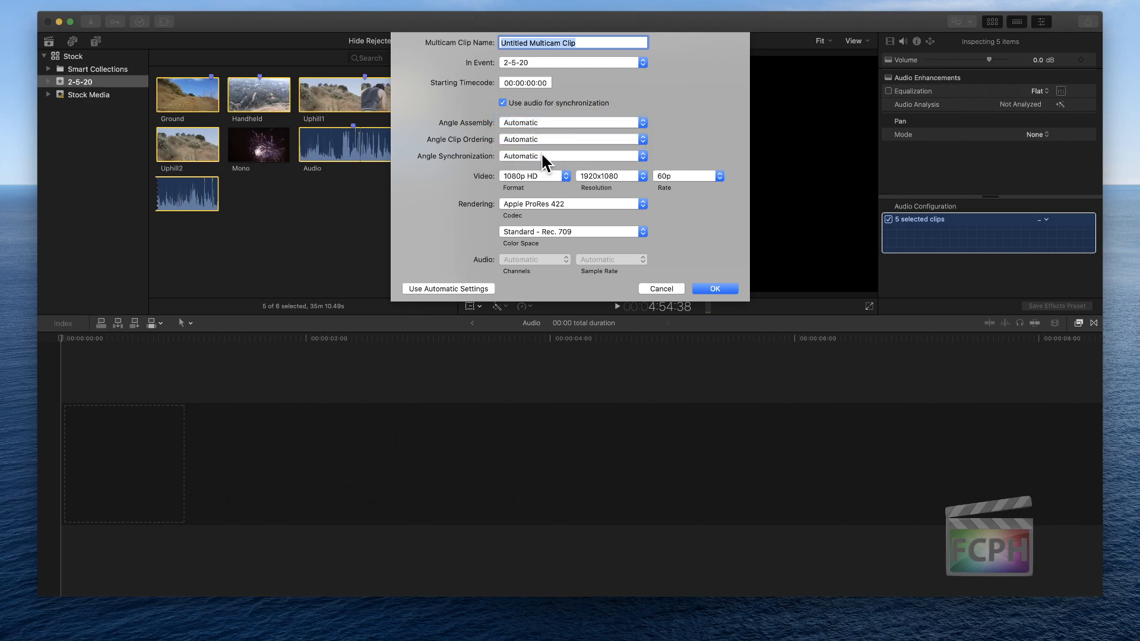
{"action": "left_click", "coordinate": [542, 157]}
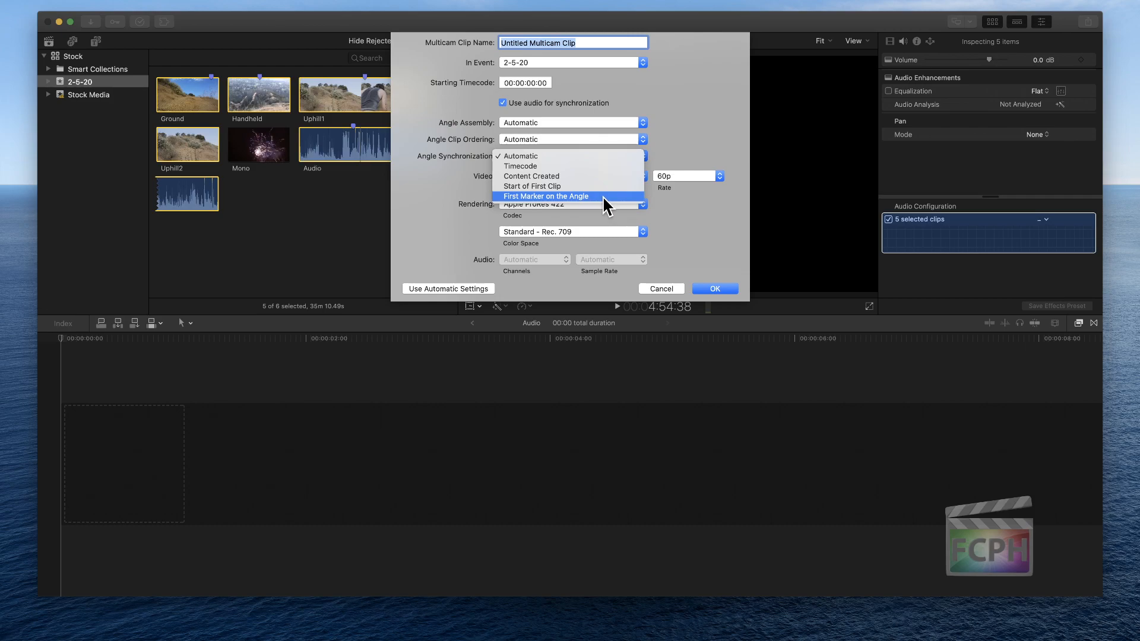
{"action": "left_click", "coordinate": [657, 288]}
{"action": "left_click", "coordinate": [657, 289]}
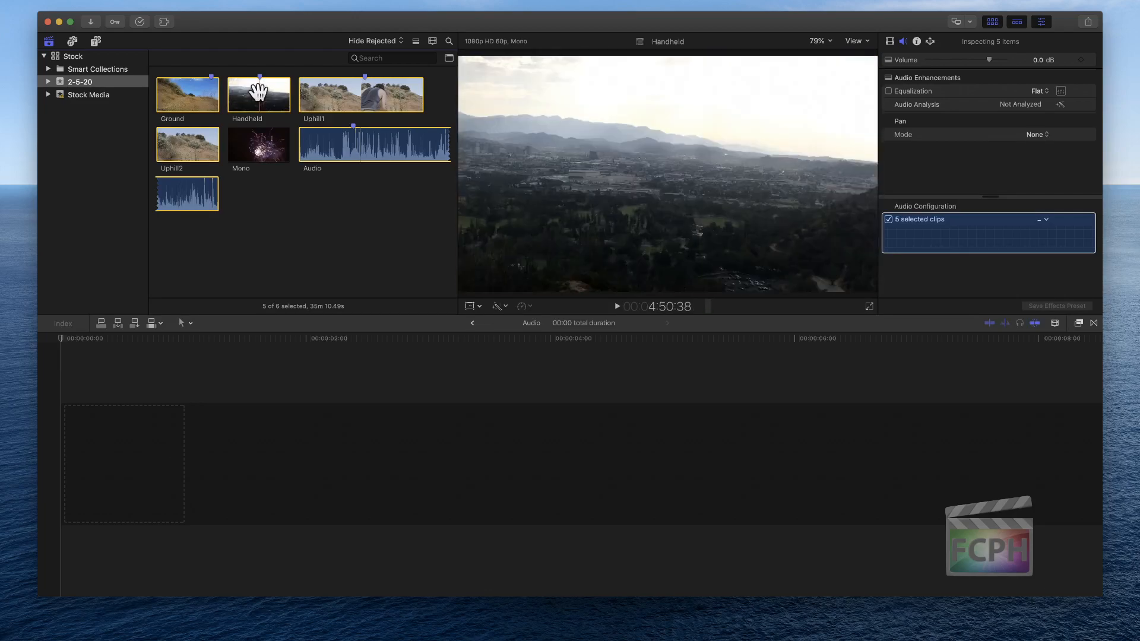
Create a multicam clip from the five selected clips using custom settings, with Angle Synchronization set to First Marker on the Angle
{"action": "right_click", "coordinate": [340, 97]}
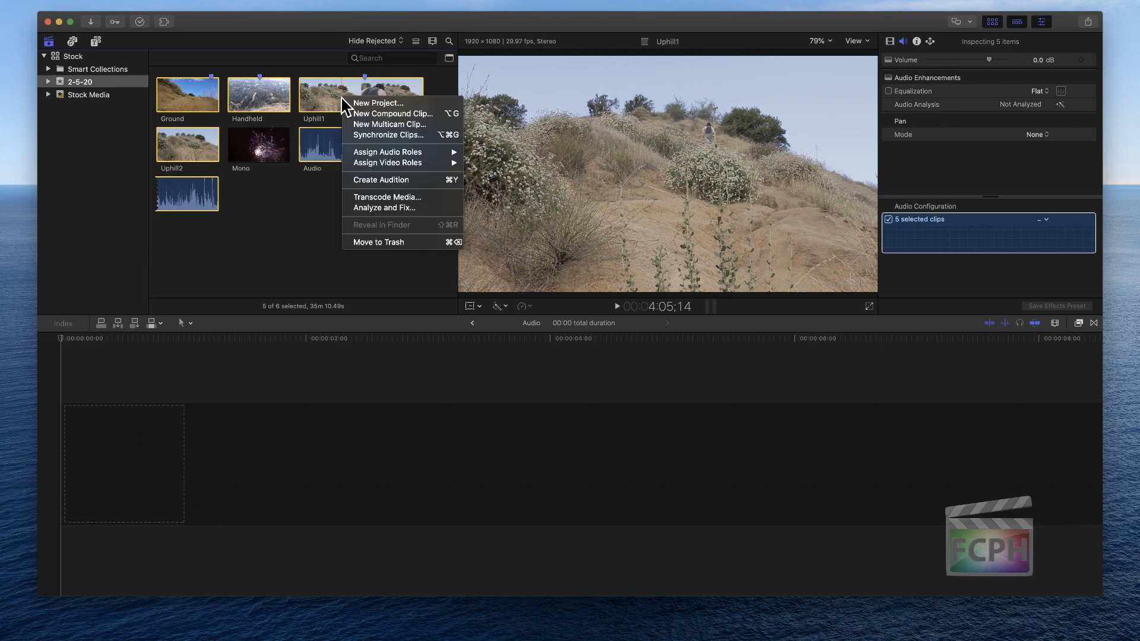
{"action": "left_click", "coordinate": [409, 126]}
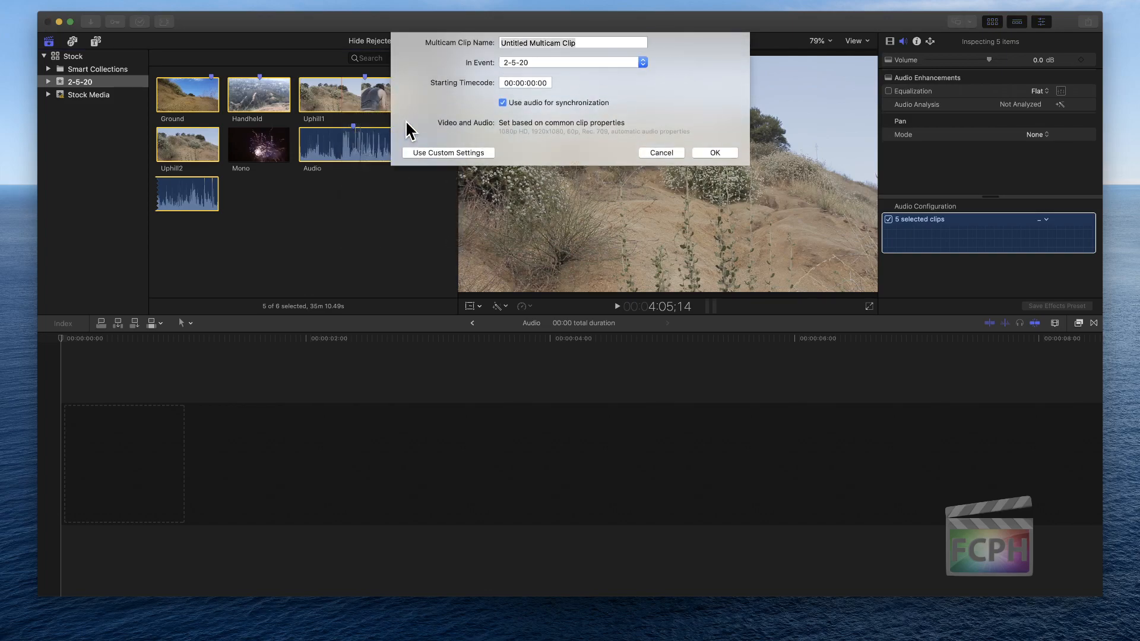
{"action": "left_click", "coordinate": [461, 151]}
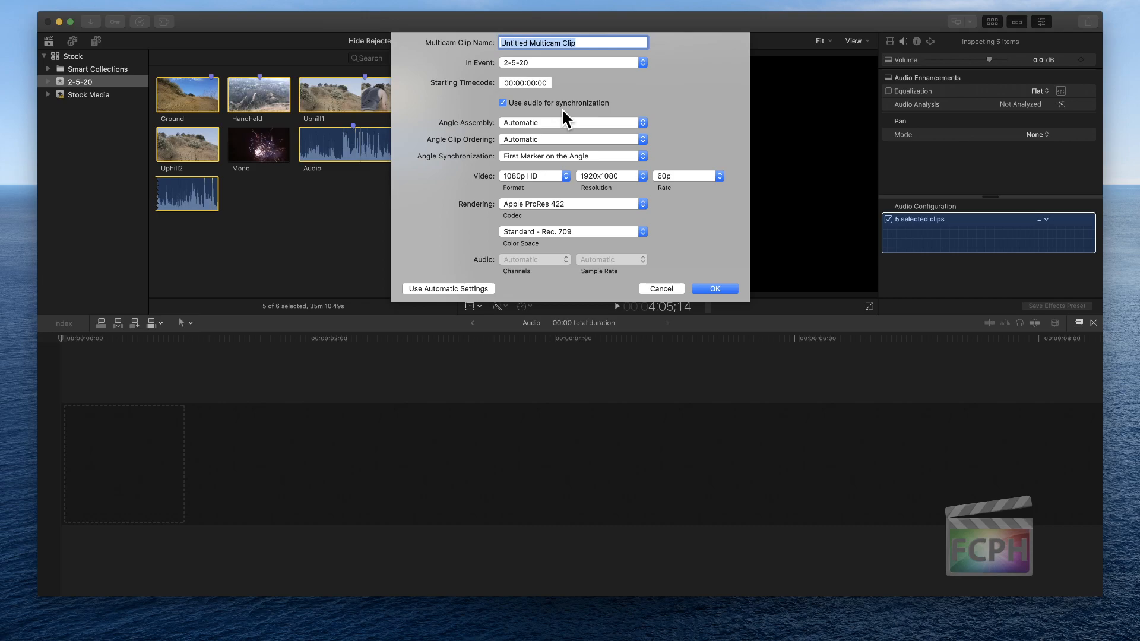
{"action": "left_click", "coordinate": [716, 288]}
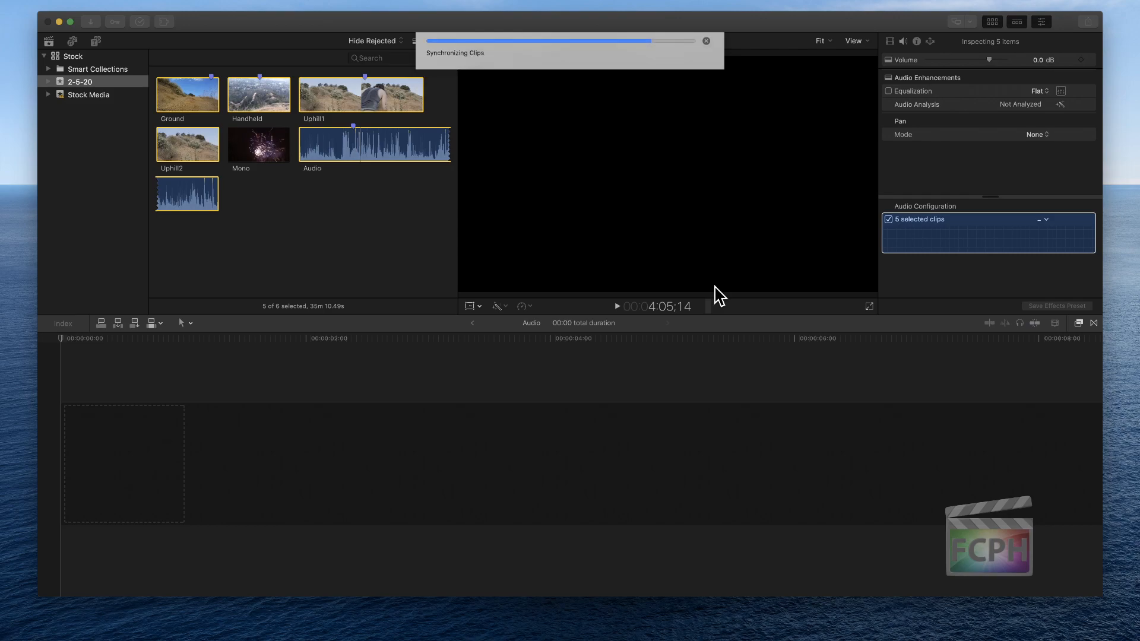
Open the new multicam clip in the Angle Editor and reduce the clip height so all four angles fit
{"action": "double_click", "coordinate": [248, 189]}
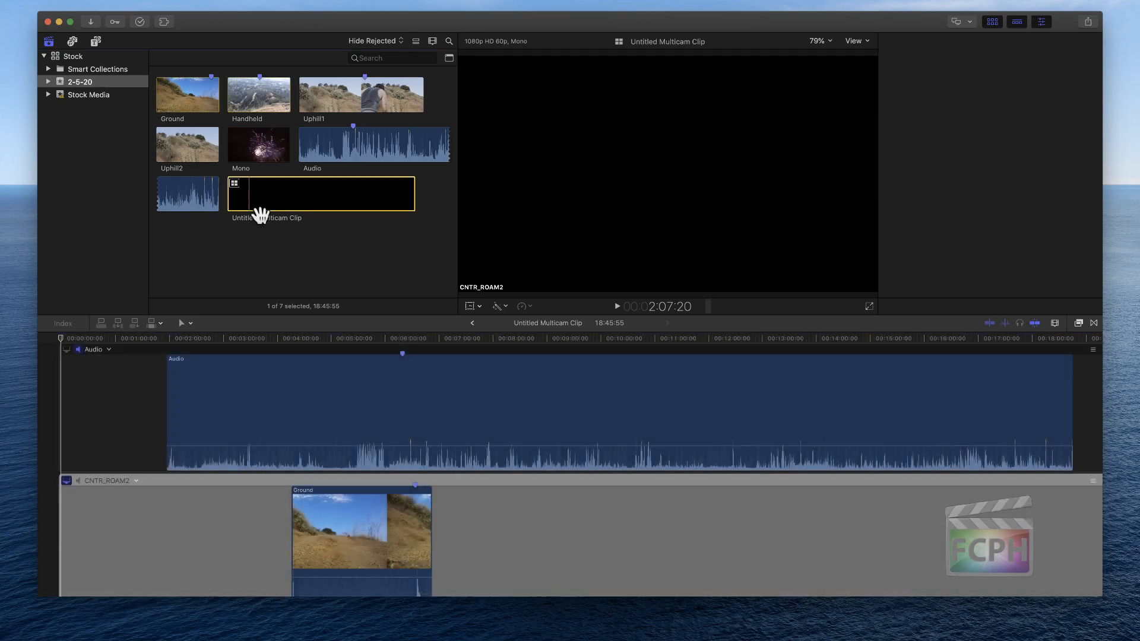
{"action": "left_click", "coordinate": [1055, 322]}
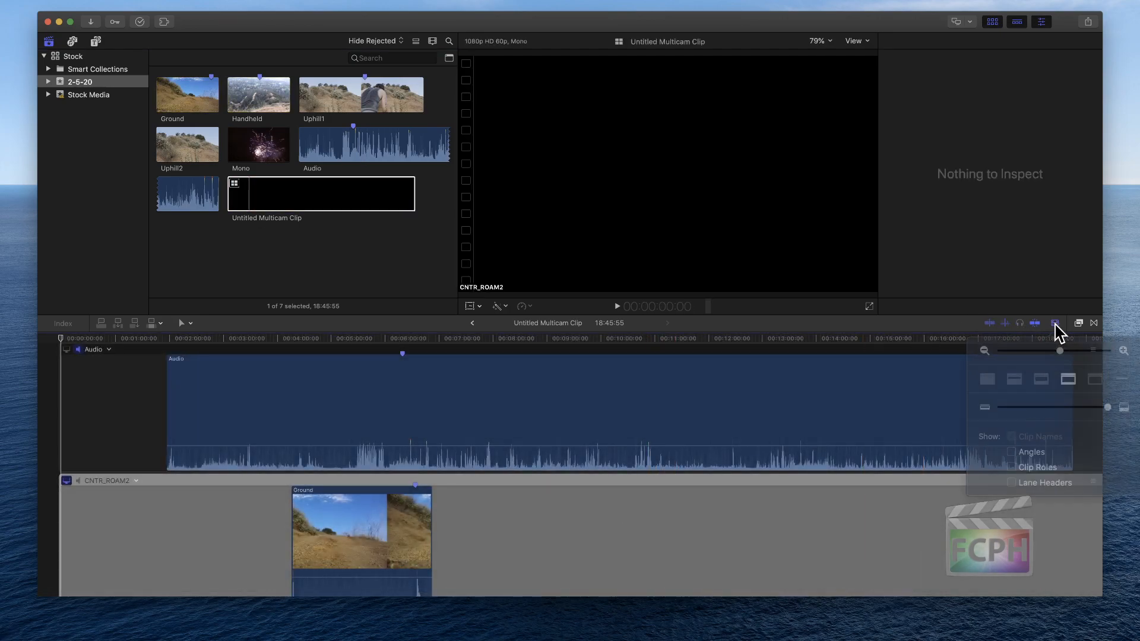
{"action": "left_click_drag", "start_coordinate": [1052, 397], "coordinate": [1018, 401]}
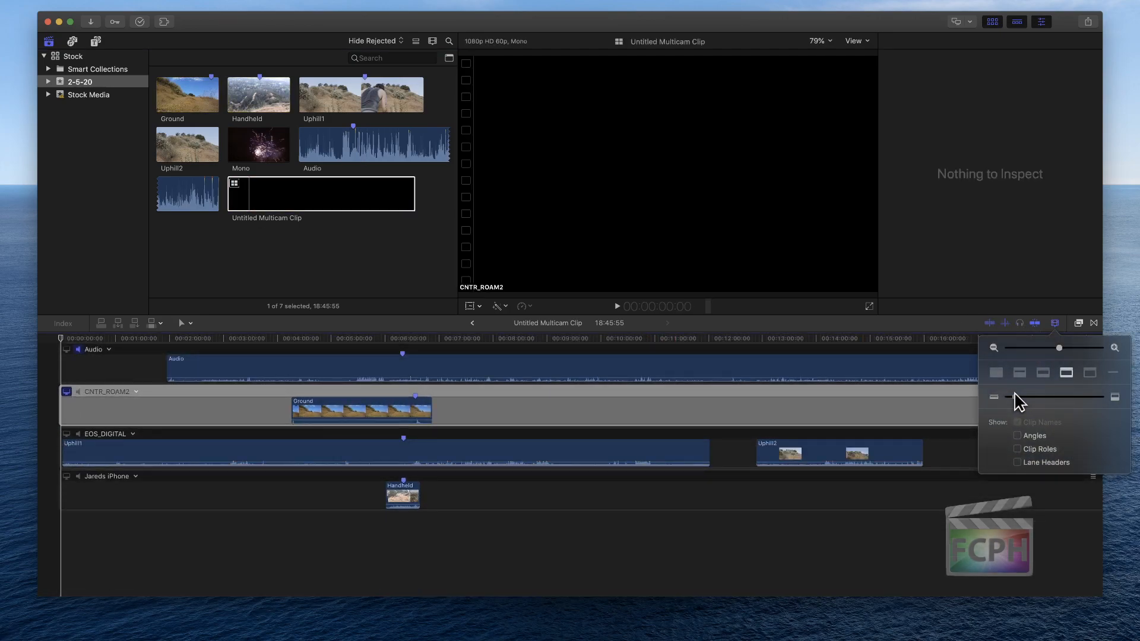
{"action": "left_click", "coordinate": [575, 537]}
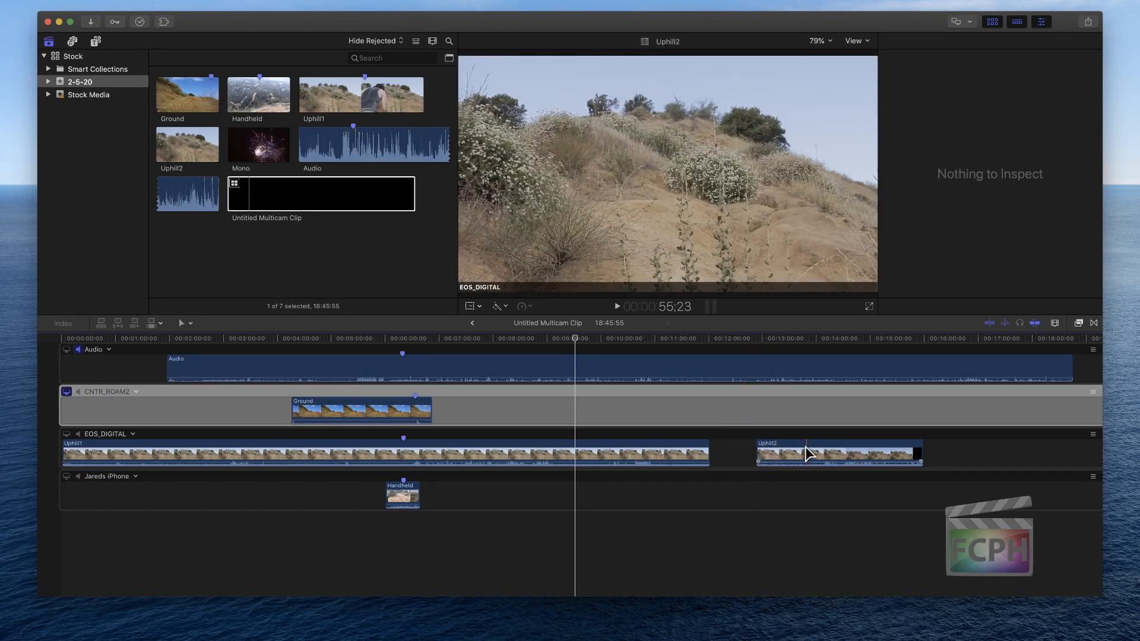
Move the Uphill2 clip earlier in the EOS_DIGITAL angle so it starts directly where Uphill1 ends
{"action": "left_click_drag", "start_coordinate": [806, 448], "coordinate": [764, 447]}
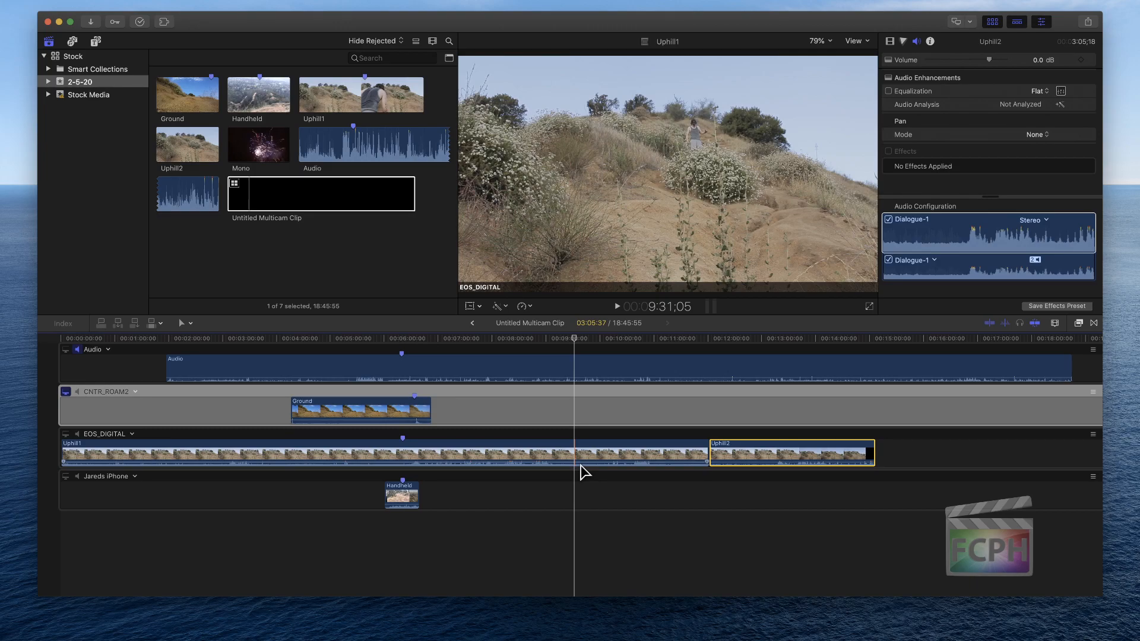
{"action": "left_click", "coordinate": [295, 191]}
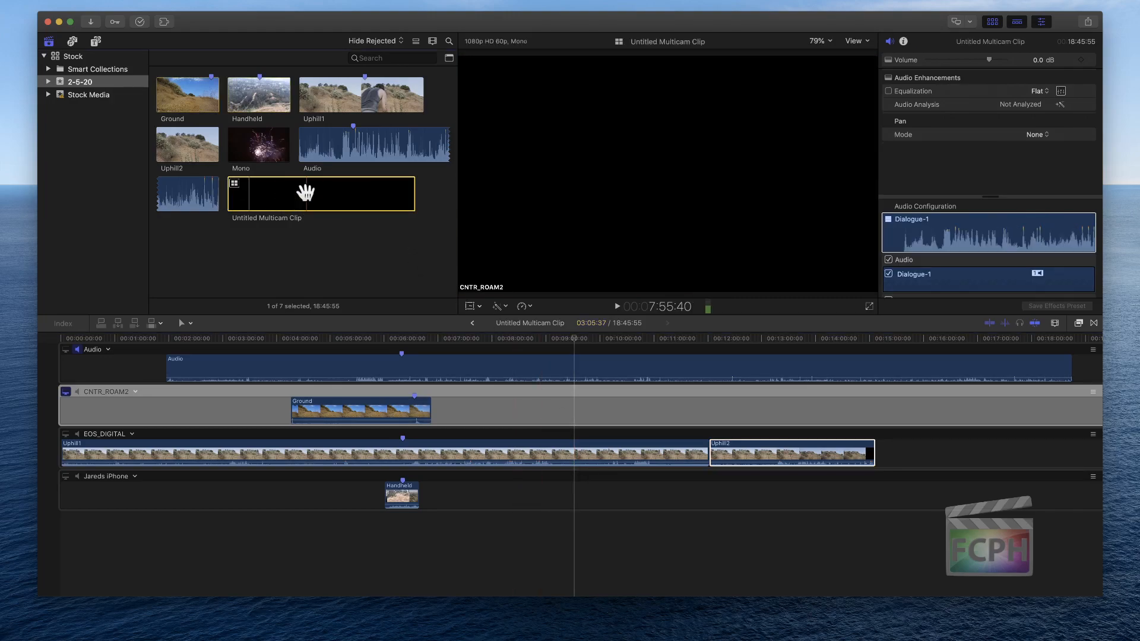
{"action": "left_click", "coordinate": [503, 532]}
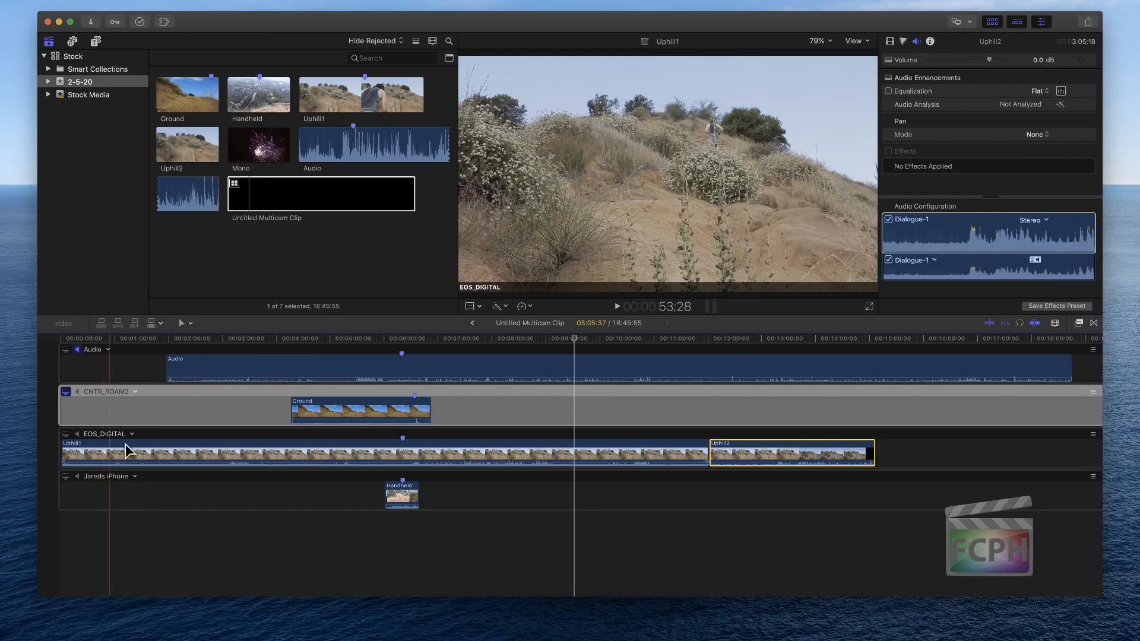
Show the angle viewer with a four-angle layout and view the angles with the playhead on the synchronization marker
{"action": "left_click", "coordinate": [855, 40]}
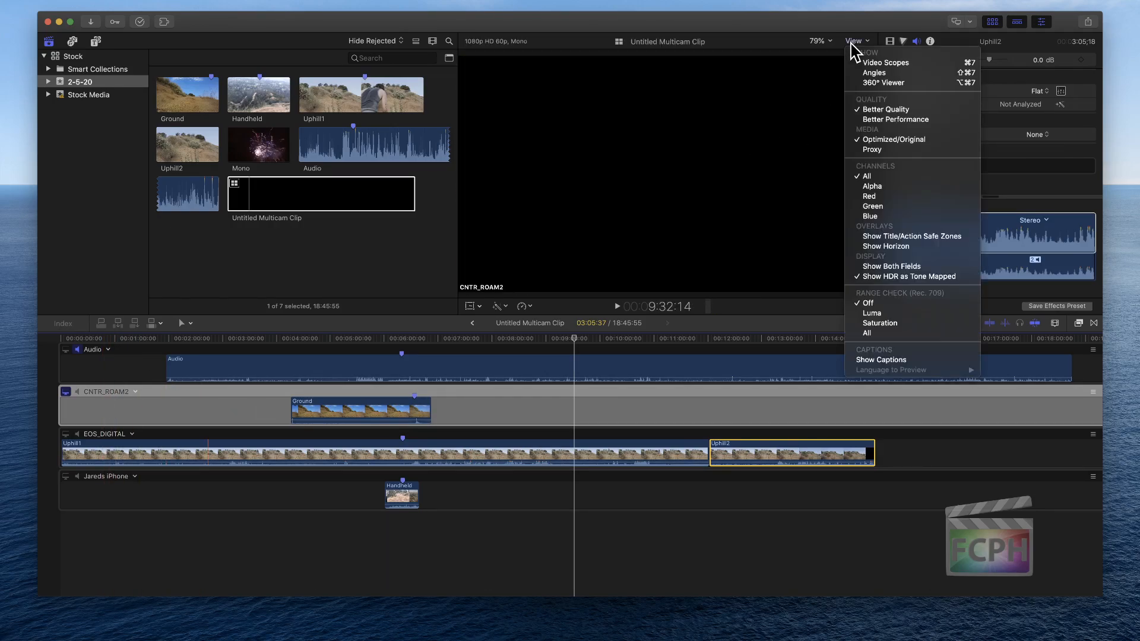
{"action": "left_click", "coordinate": [879, 72]}
{"action": "left_click", "coordinate": [350, 208]}
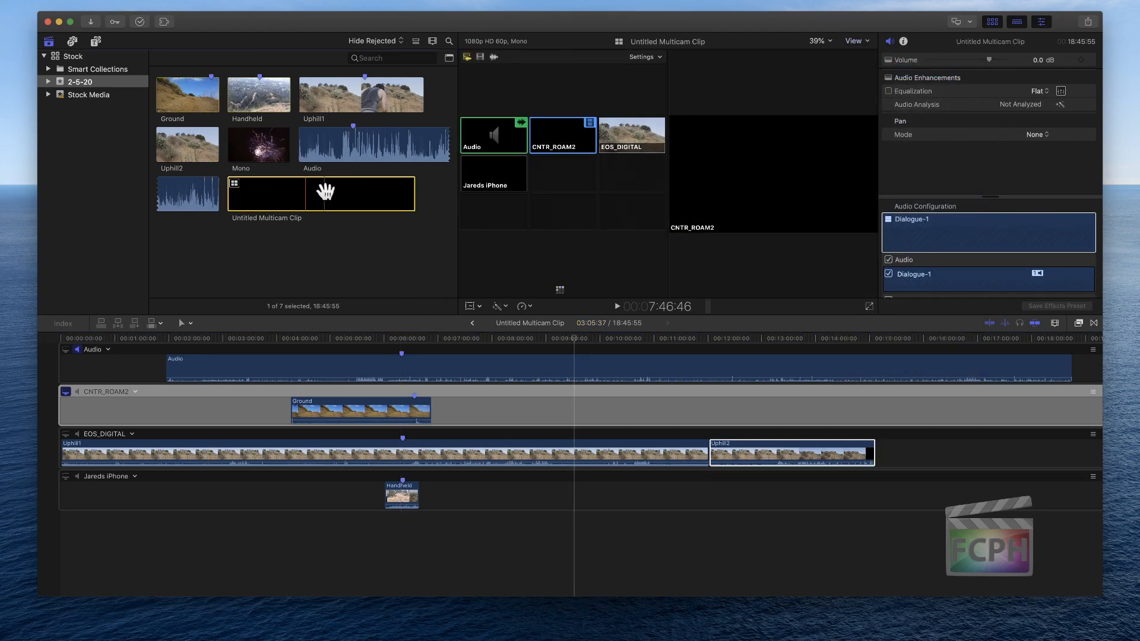
{"action": "left_click", "coordinate": [401, 338]}
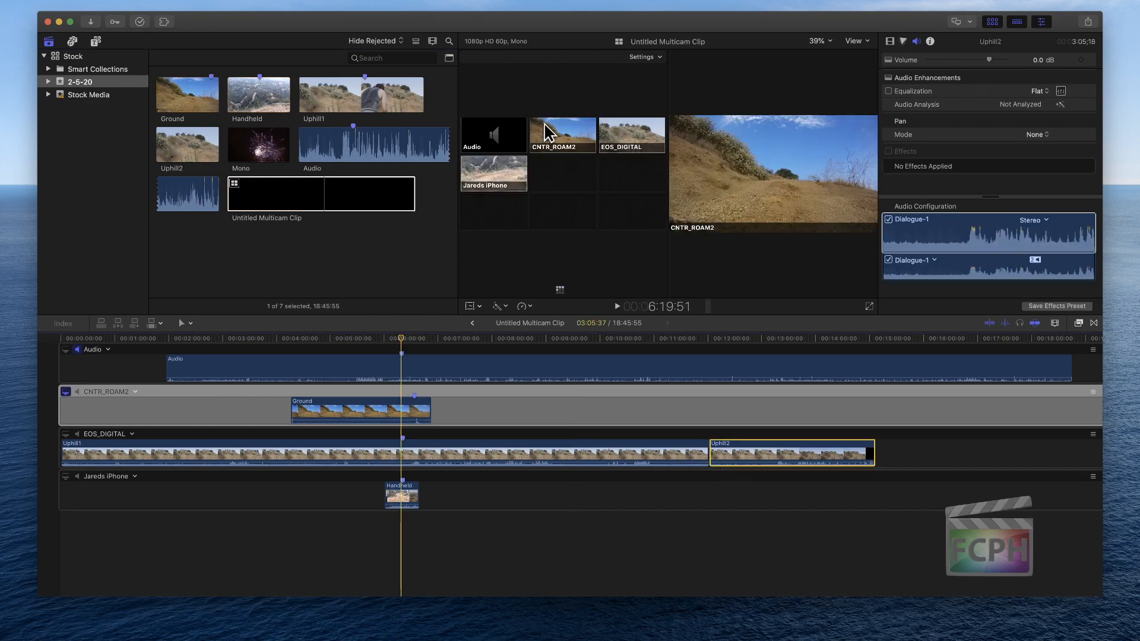
{"action": "left_click", "coordinate": [647, 57]}
{"action": "left_click", "coordinate": [658, 87]}
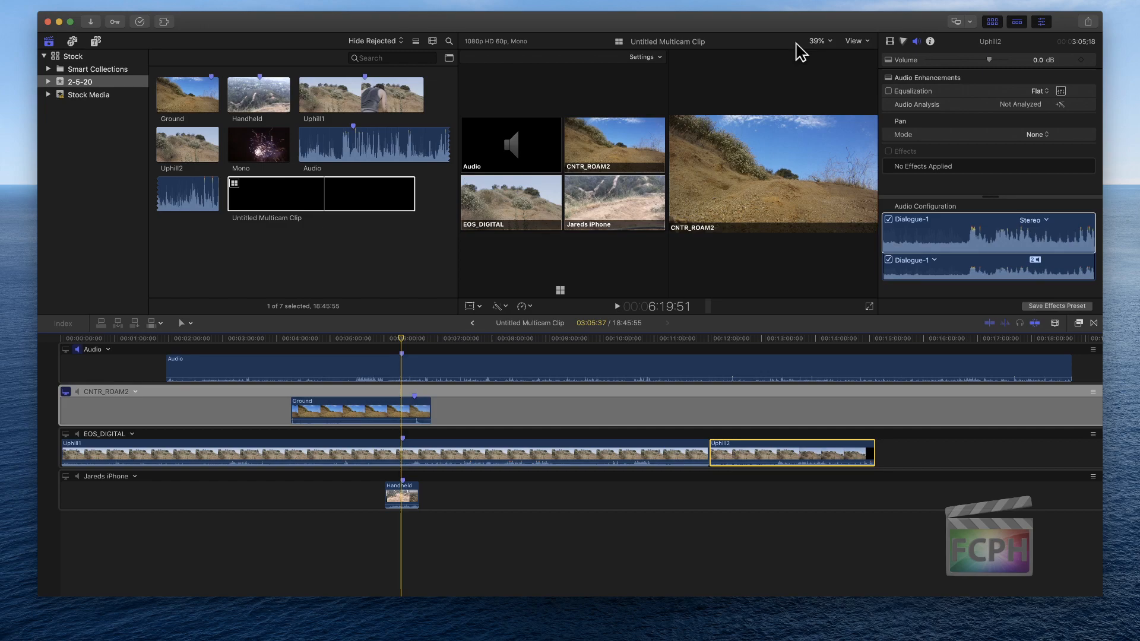
Hide the angle viewer so only the main picture of the multicam clip is displayed
{"action": "left_click", "coordinate": [392, 148]}
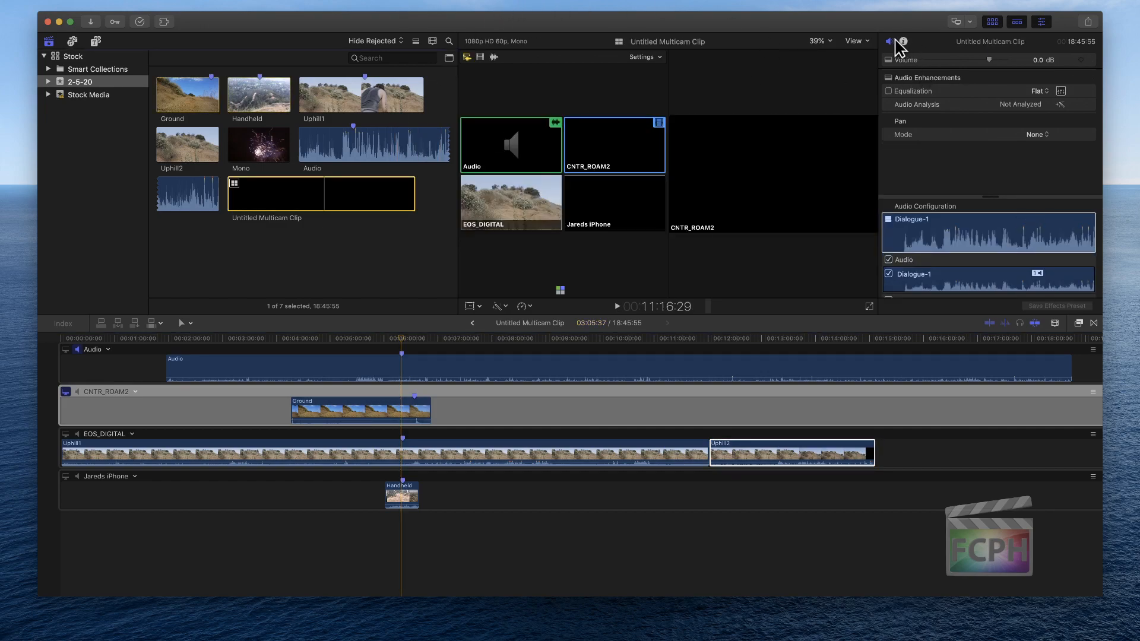
{"action": "left_click", "coordinate": [856, 41]}
{"action": "left_click", "coordinate": [870, 72]}
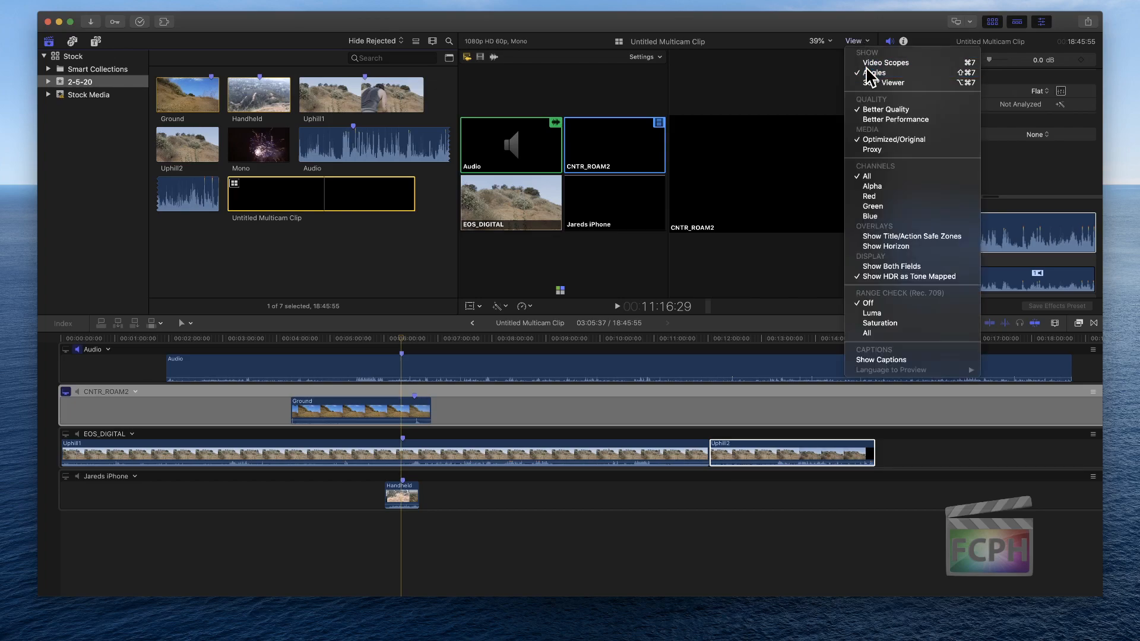
Hide the timeline, examine the Mono clip's audio configuration, and bring the timeline back
{"action": "left_click", "coordinate": [1018, 22]}
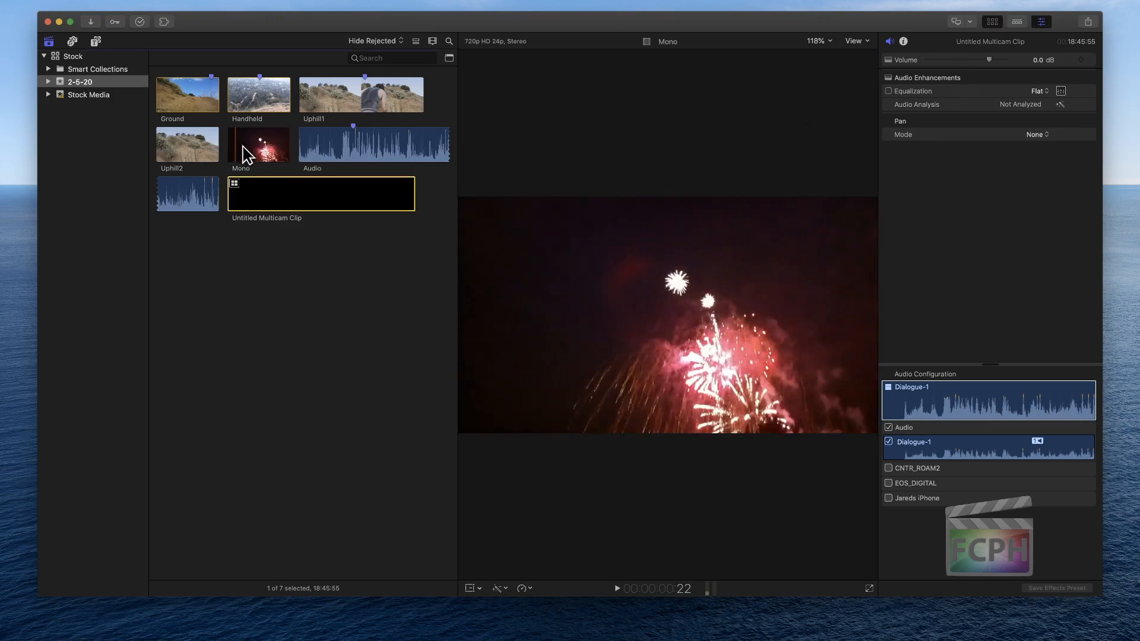
{"action": "left_click", "coordinate": [254, 152]}
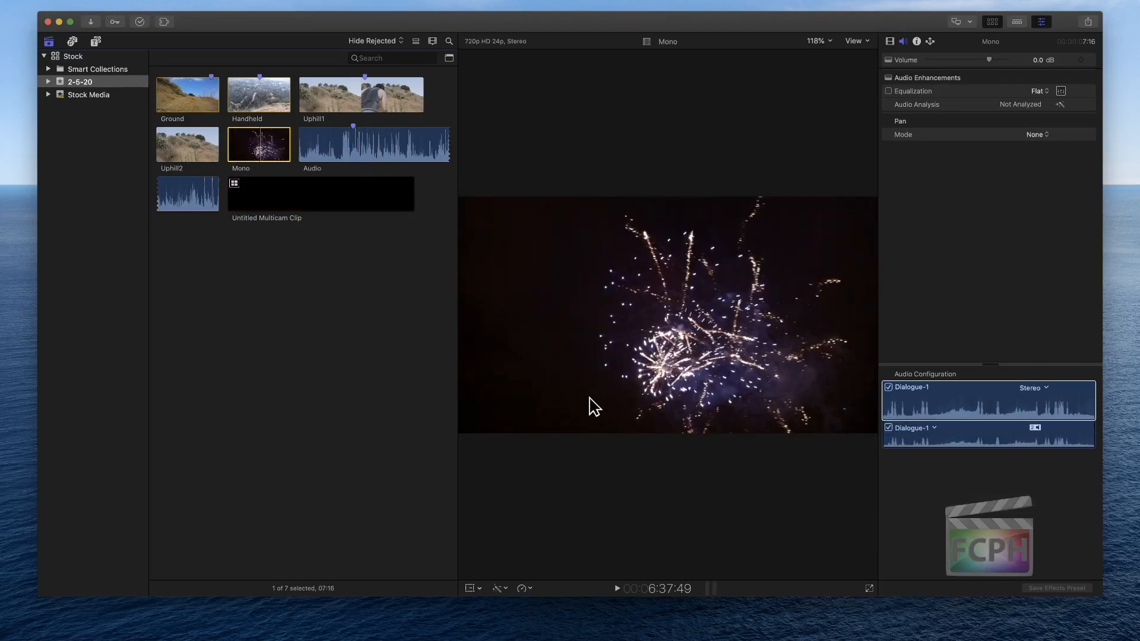
{"action": "key", "text": "ctrl+super+2"}
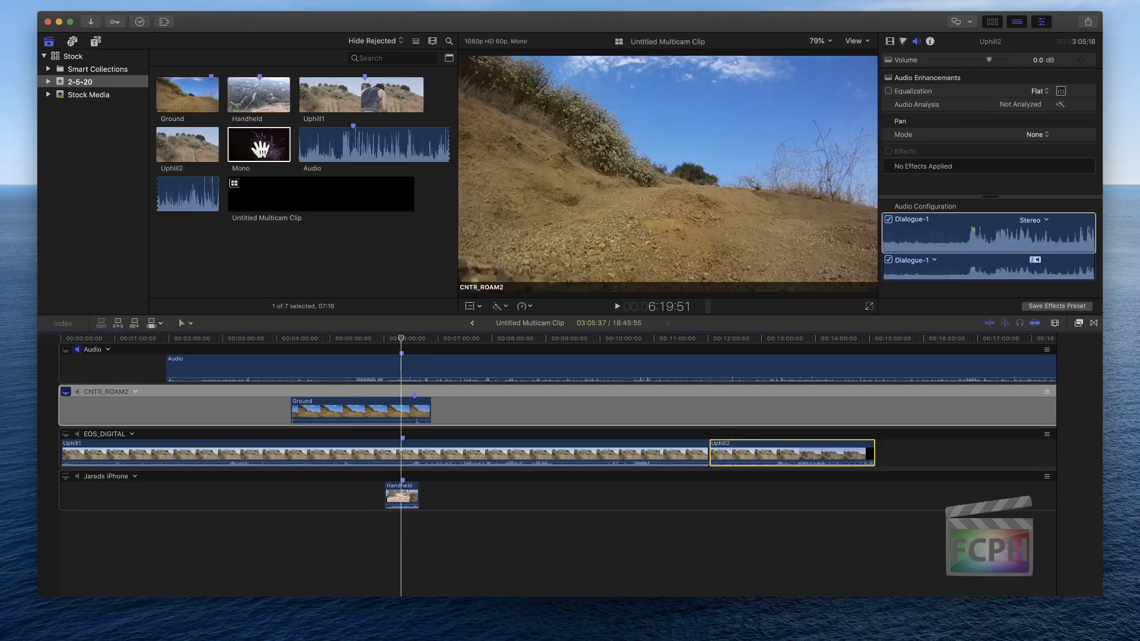
{"action": "key", "text": "super+1"}
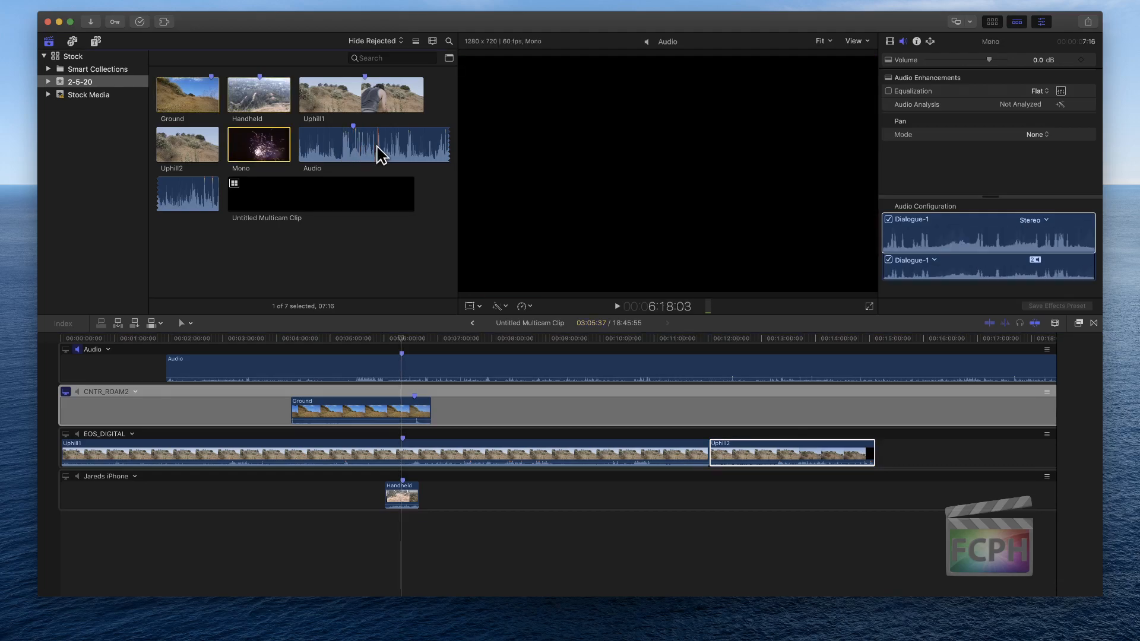
Show the audio meters beside the timeline, and compare them for the Audio clip and the multicam clip
{"action": "left_click", "coordinate": [347, 151]}
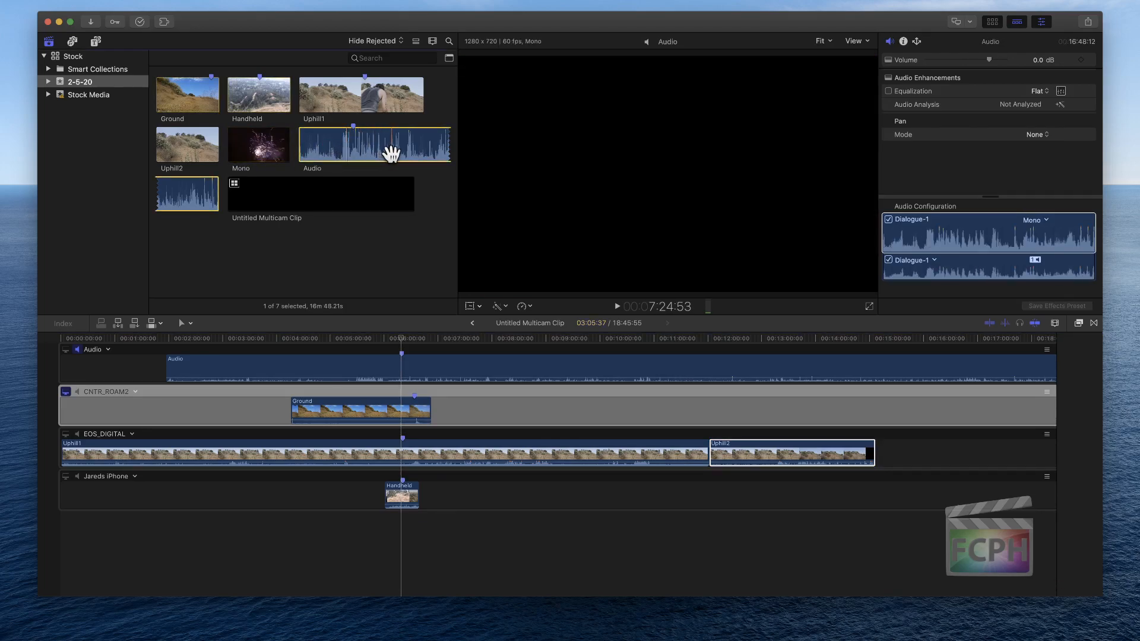
{"action": "key", "text": "super+shift+8"}
{"action": "key", "text": "super+2"}
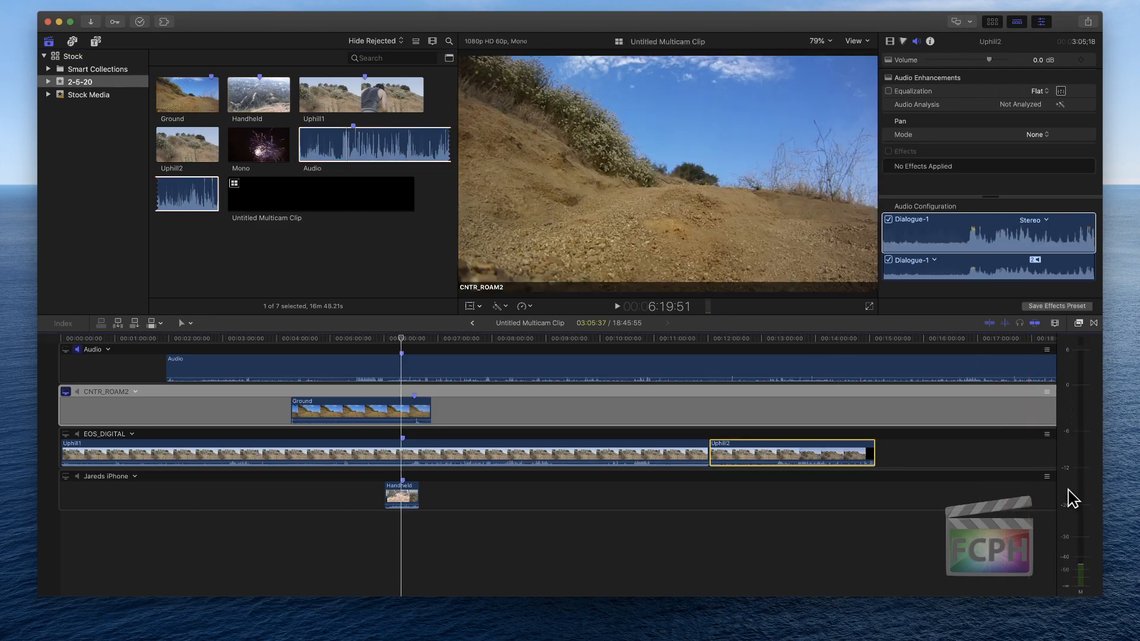
{"action": "key", "text": "super+1"}
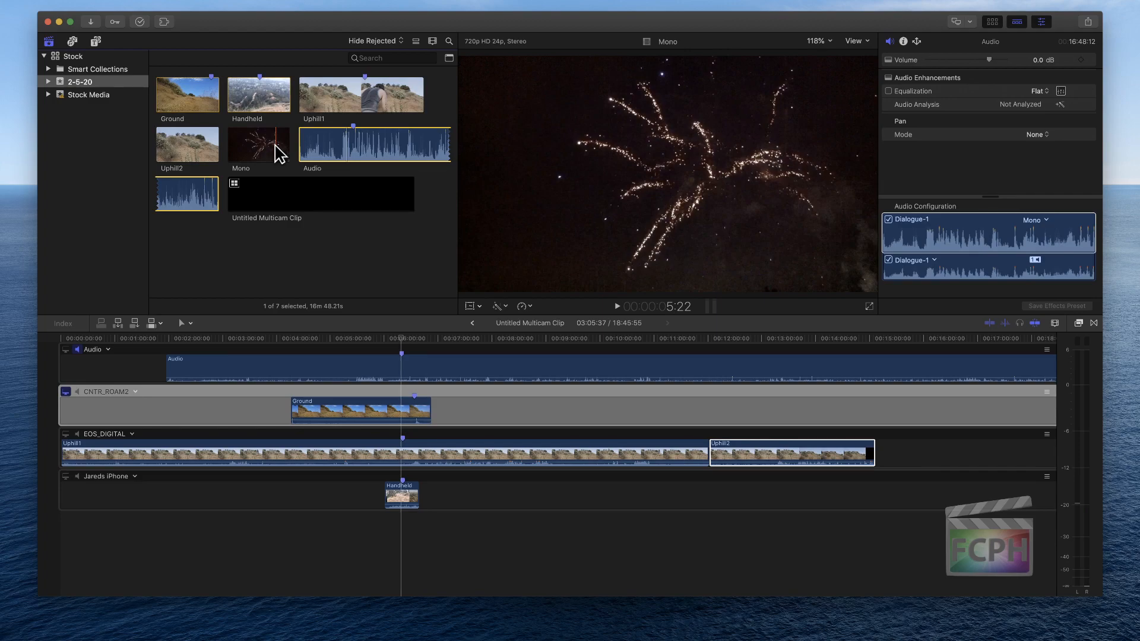
Create a new project named Audio in the 2-5-20 event with automatic settings
{"action": "key", "text": "super+n"}
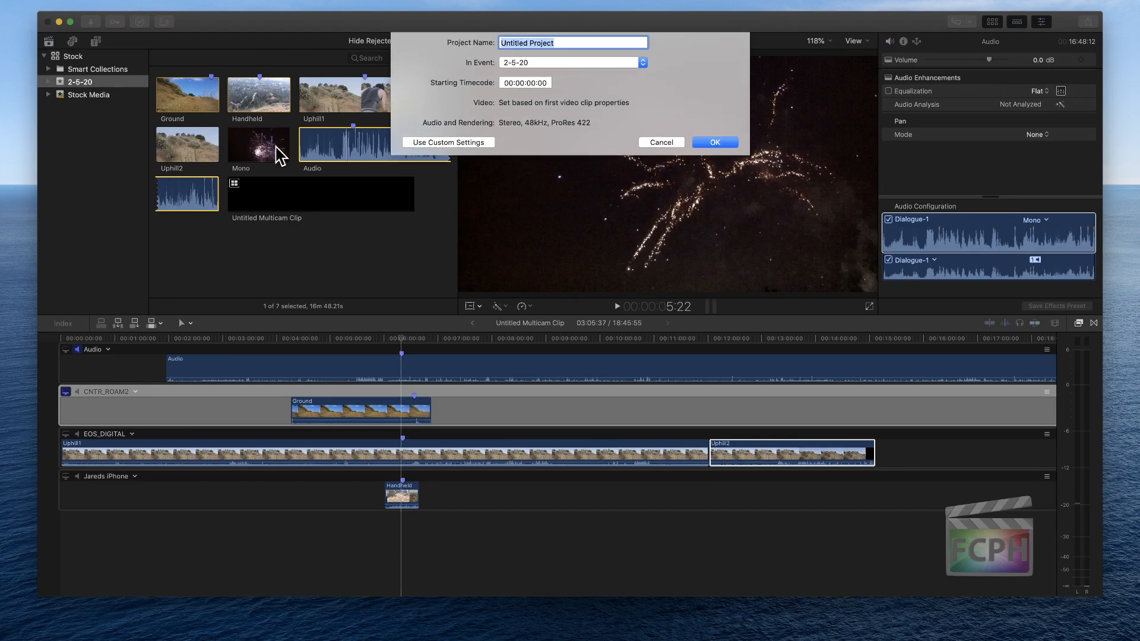
{"action": "type", "text": "Audio"}
{"action": "key", "text": "Return"}
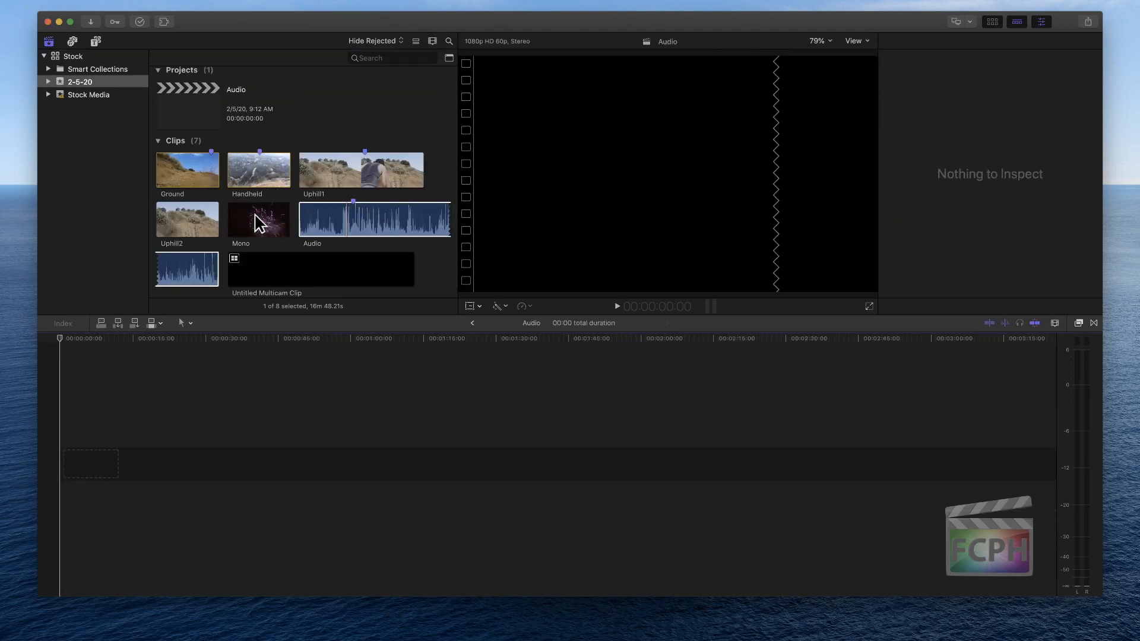
Add the Mono clip to the empty Audio project, fitted to the timeline and displayed taller with larger waveforms
{"action": "left_click_drag", "start_coordinate": [255, 224], "coordinate": [216, 461]}
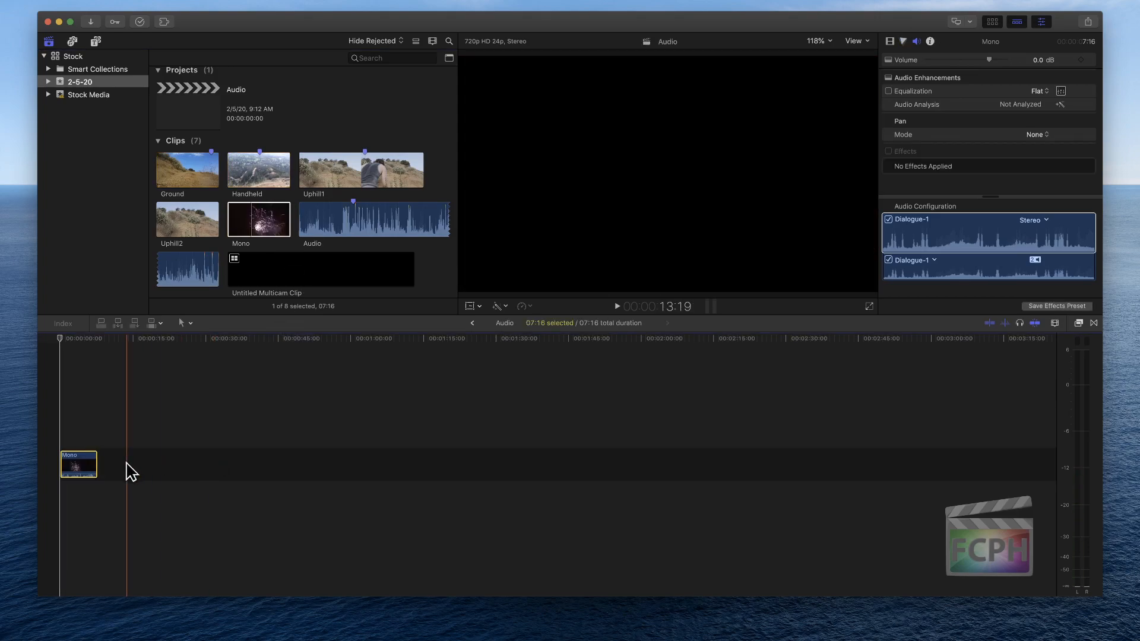
{"action": "key", "text": "shift+z"}
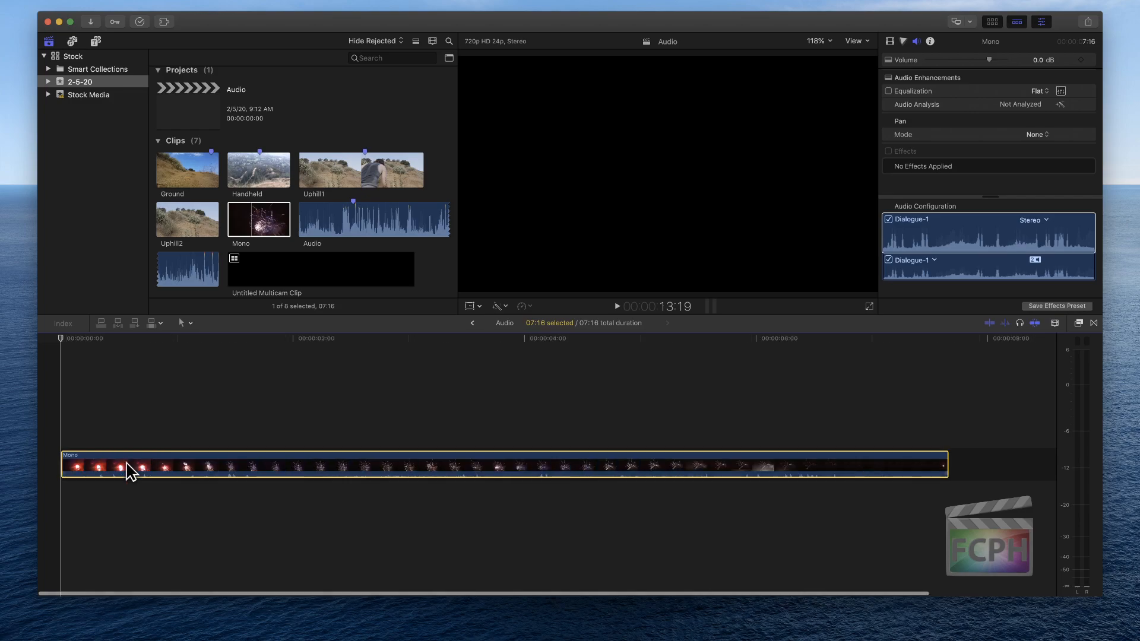
{"action": "left_click", "coordinate": [1055, 323]}
{"action": "left_click_drag", "start_coordinate": [1017, 396], "coordinate": [1076, 396]}
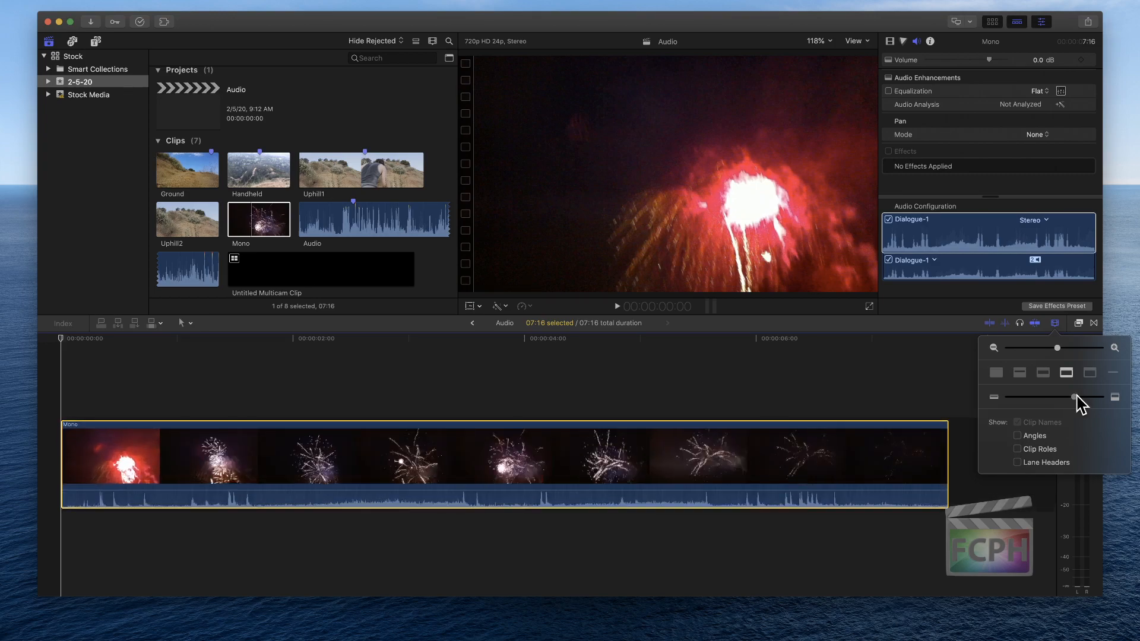
{"action": "left_click", "coordinate": [1020, 373]}
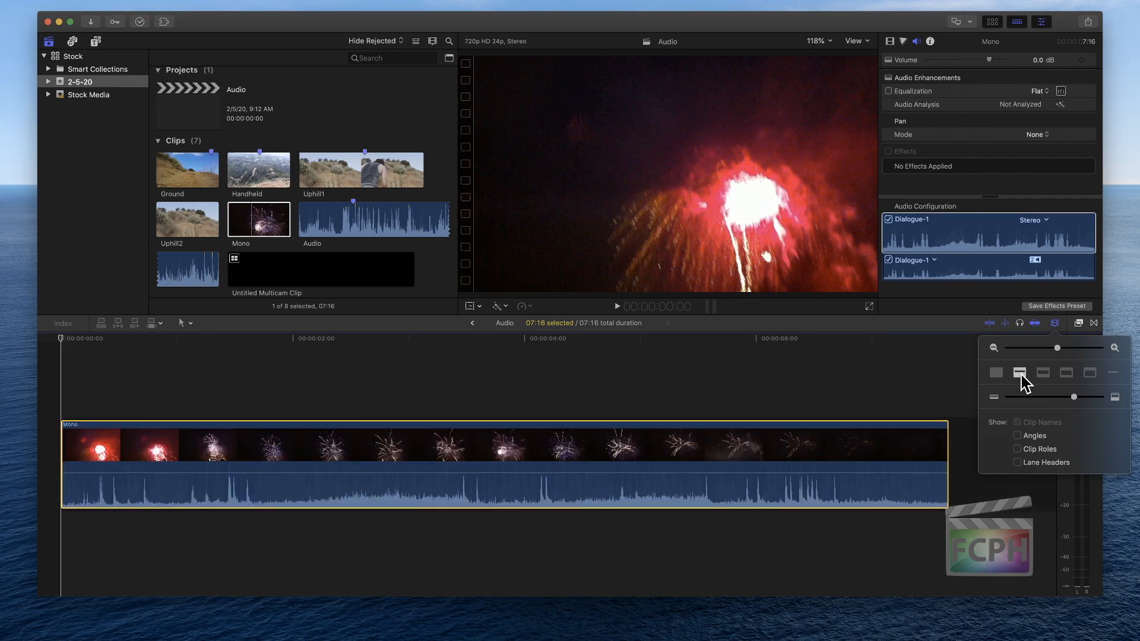
{"action": "left_click", "coordinate": [554, 559]}
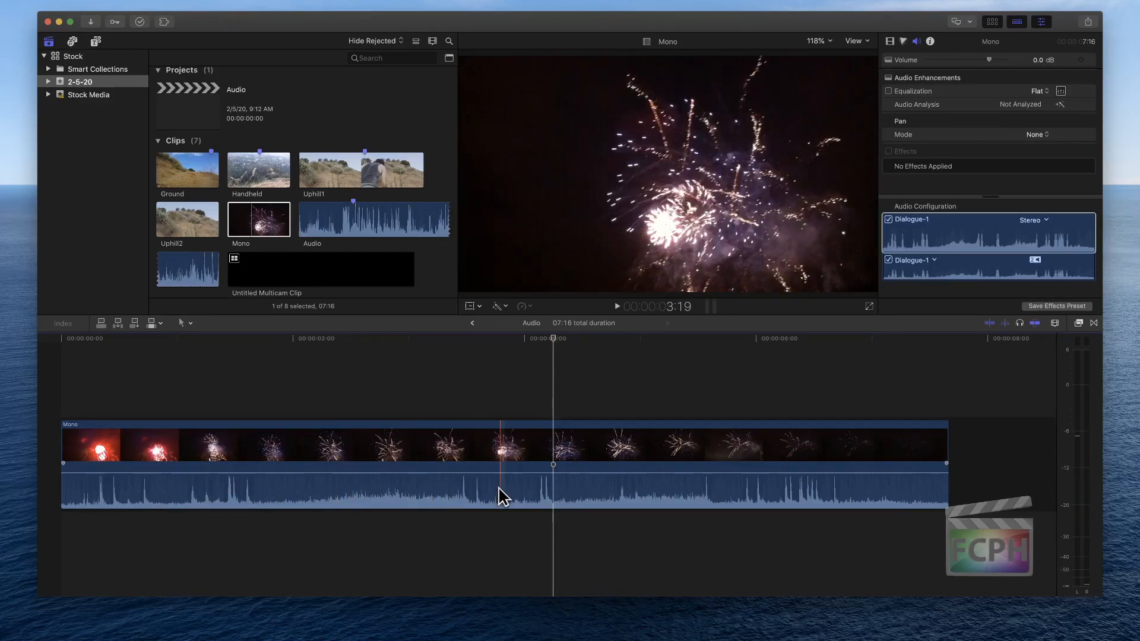
Play the Mono clip from about the two-second mark to check its levels on the meters, and examine its audio settings
{"action": "left_click", "coordinate": [305, 339]}
{"action": "key", "text": "space"}
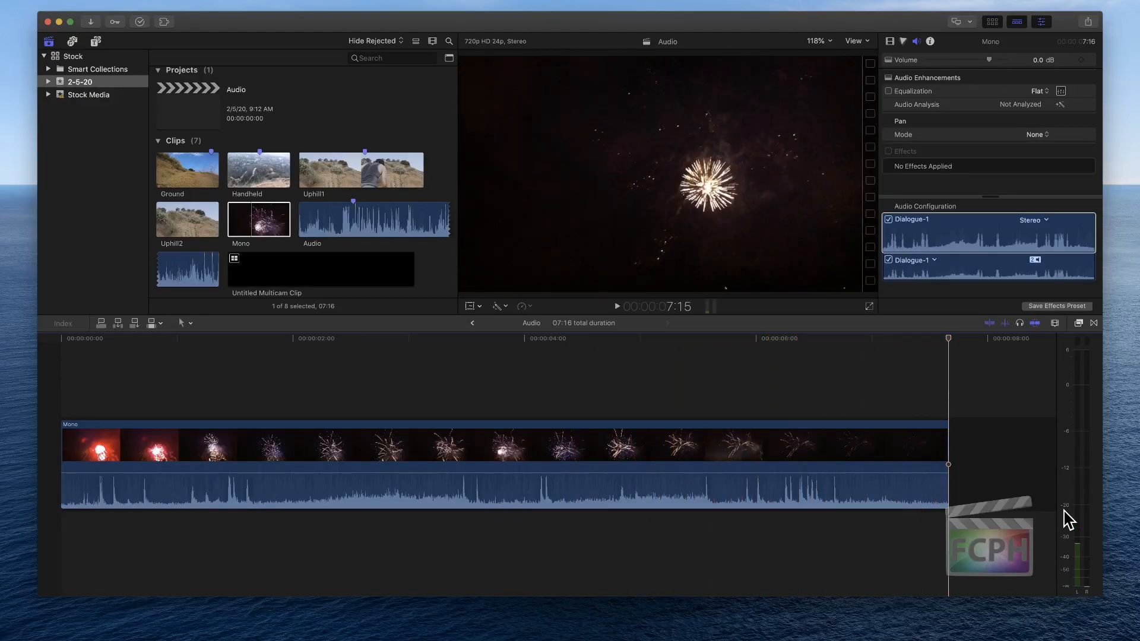
{"action": "key", "text": "space"}
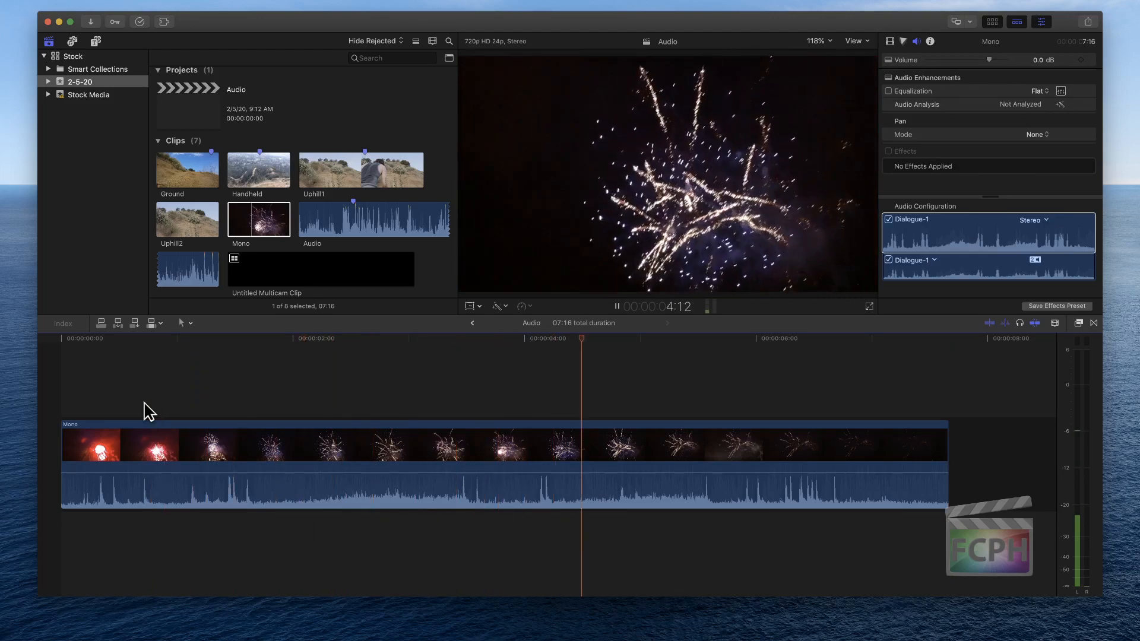
{"action": "key", "text": "space"}
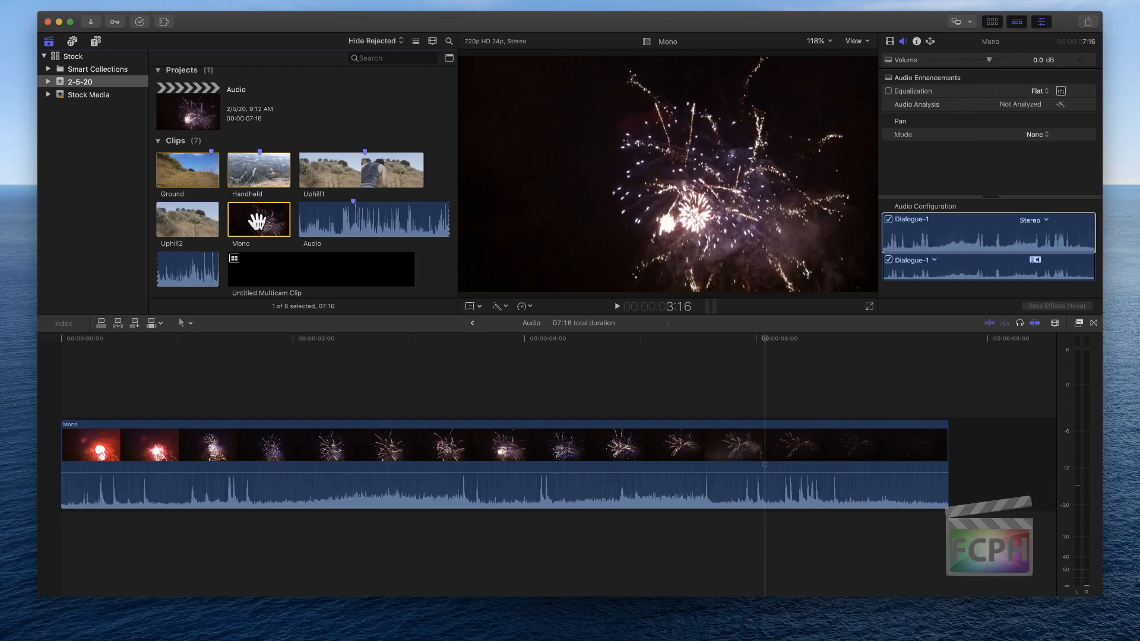
{"action": "left_click", "coordinate": [945, 190]}
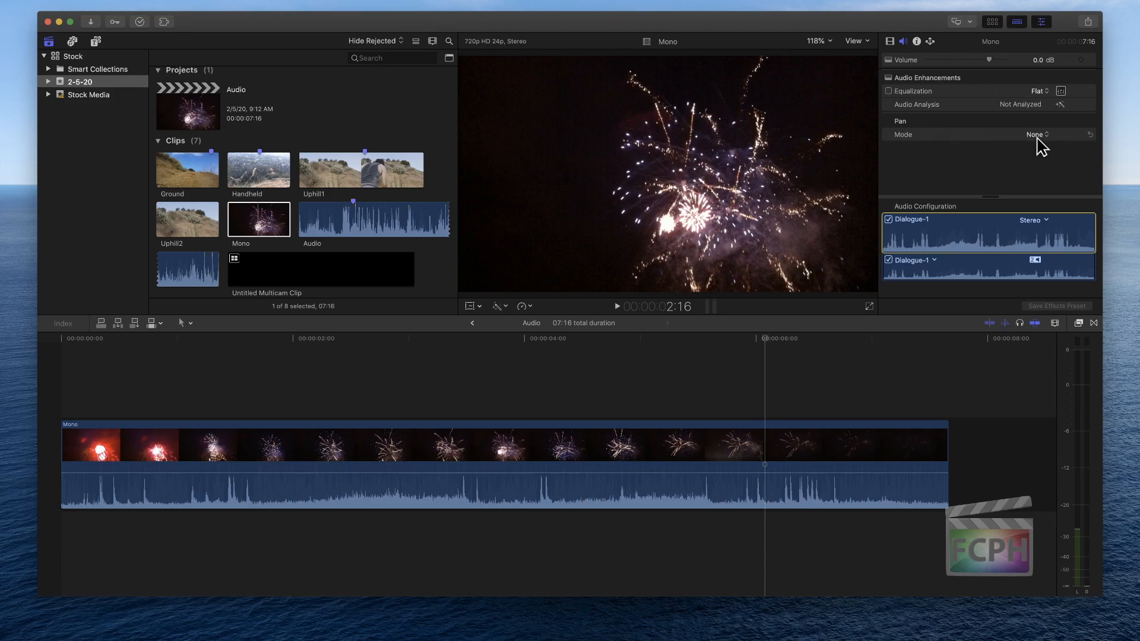
Set the pan mode of the Mono clip in the browser to Stereo Left/Right with an amount of 100
{"action": "left_click", "coordinate": [1035, 136]}
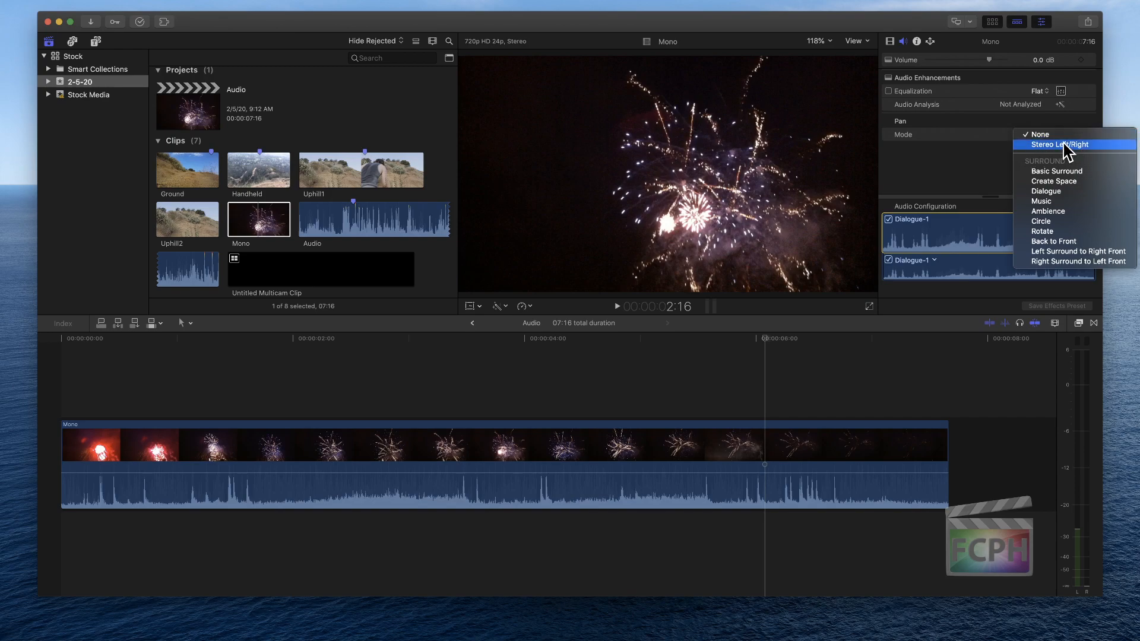
{"action": "left_click", "coordinate": [1081, 145]}
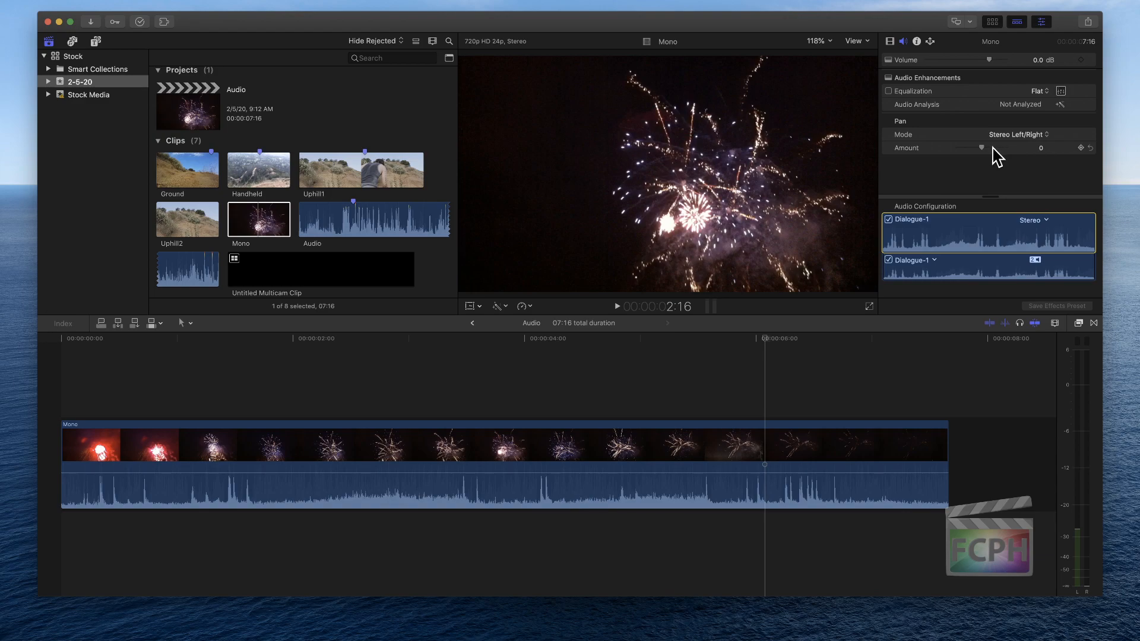
{"action": "left_click_drag", "start_coordinate": [981, 147], "coordinate": [1016, 149]}
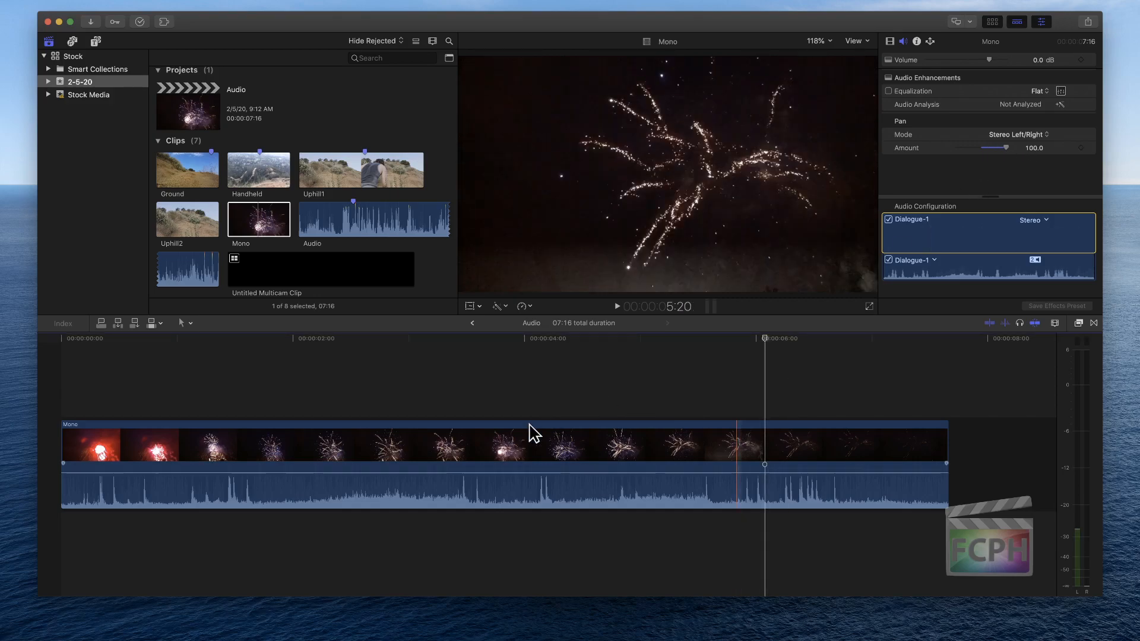
Play the Mono clip in the timeline and in the browser, and compare their meter levels and pan settings
{"action": "left_click", "coordinate": [586, 369]}
{"action": "key", "text": "space"}
{"action": "key", "text": "space"}
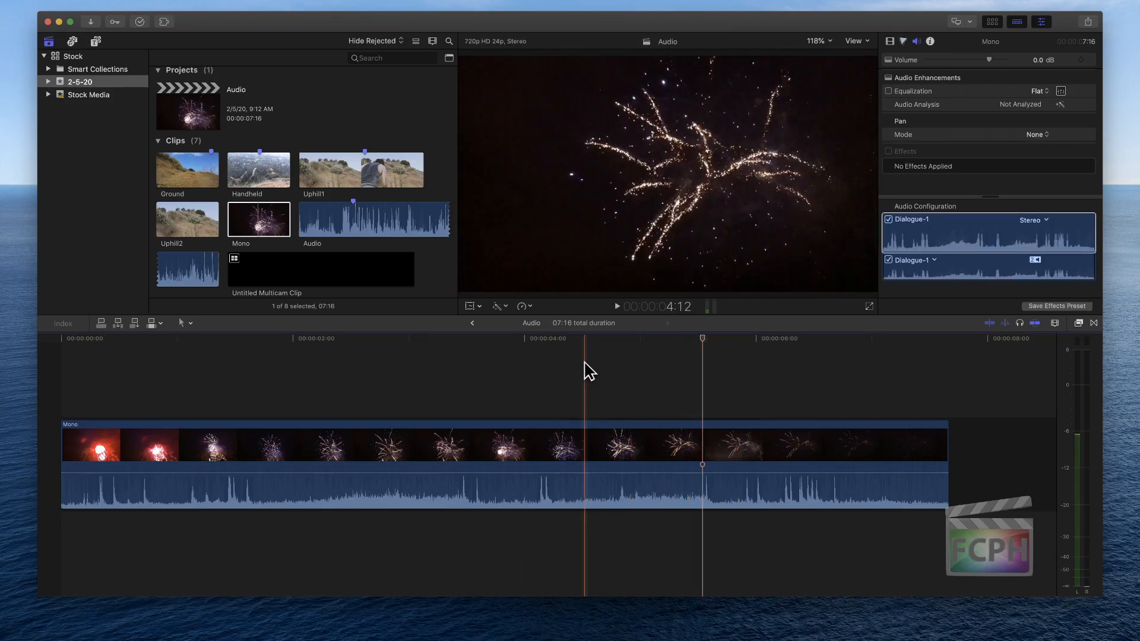
{"action": "left_click", "coordinate": [253, 226]}
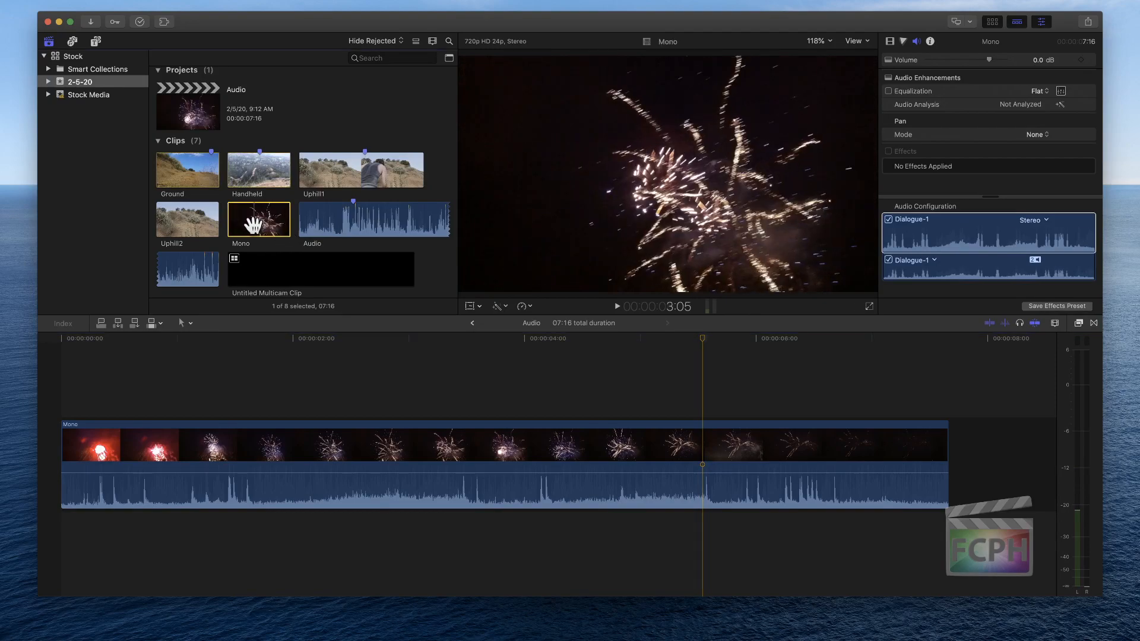
{"action": "key", "text": "space"}
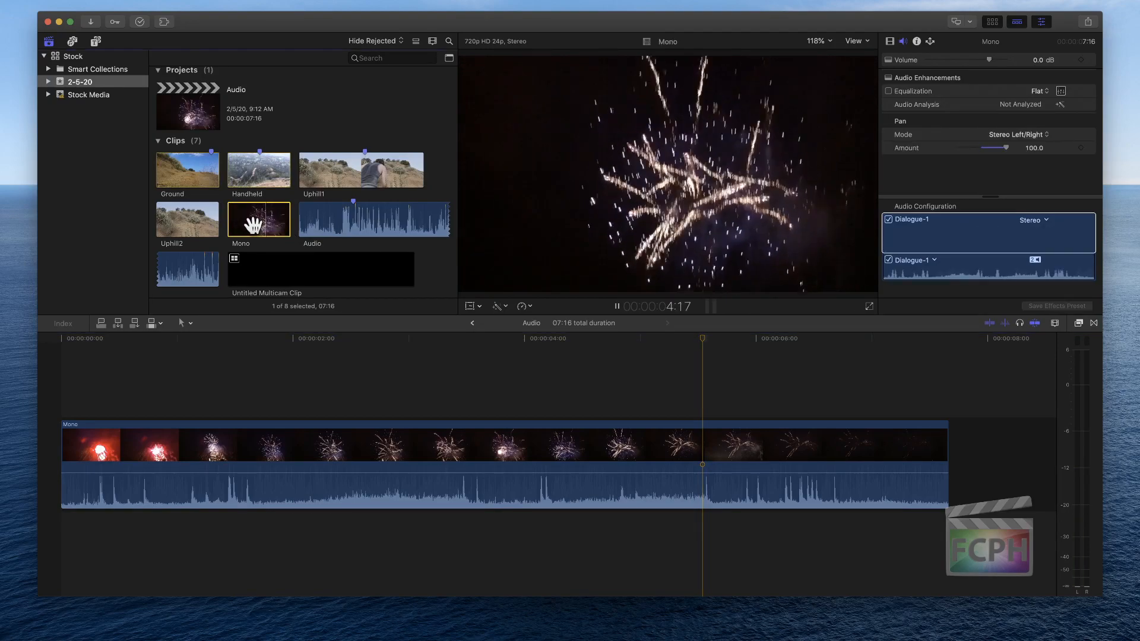
{"action": "key", "text": "space"}
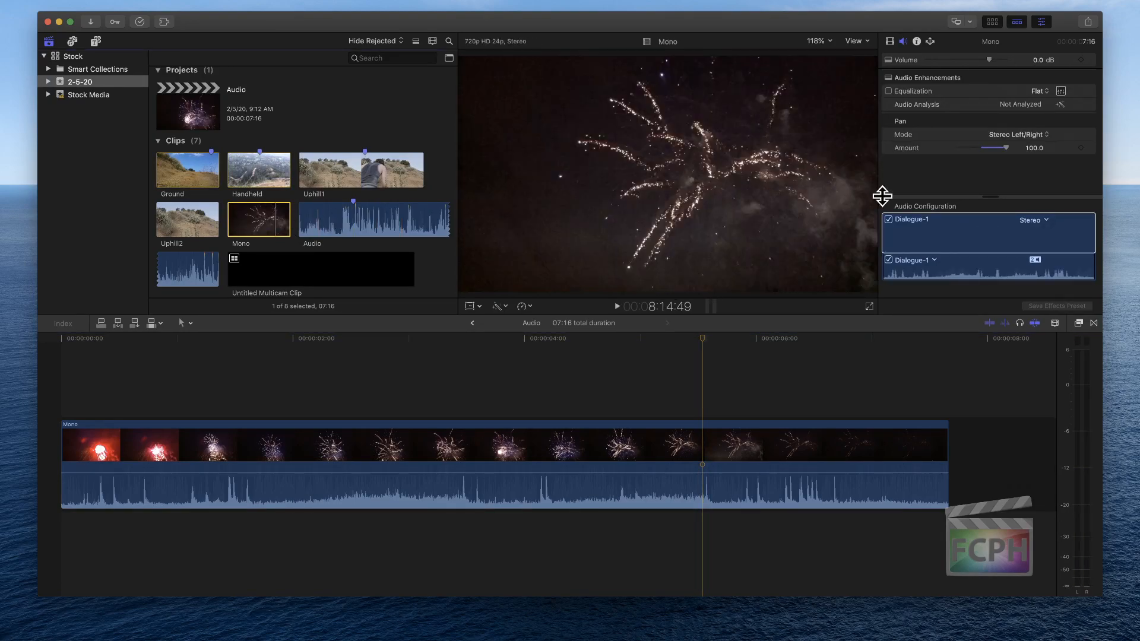
{"action": "left_click", "coordinate": [979, 203]}
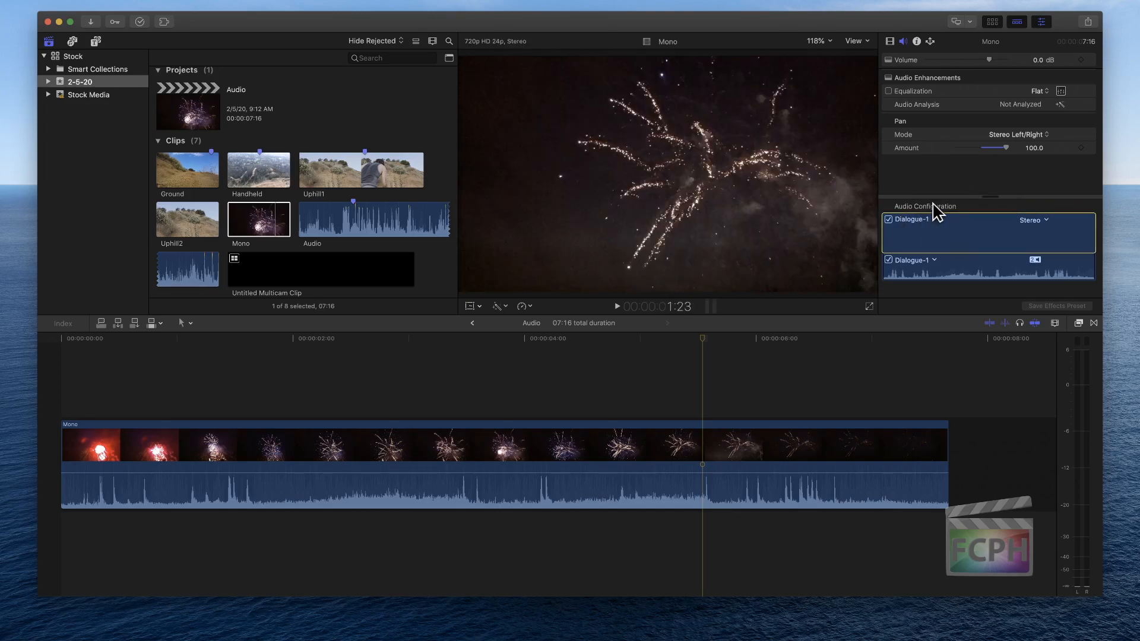
{"action": "left_click", "coordinate": [621, 402]}
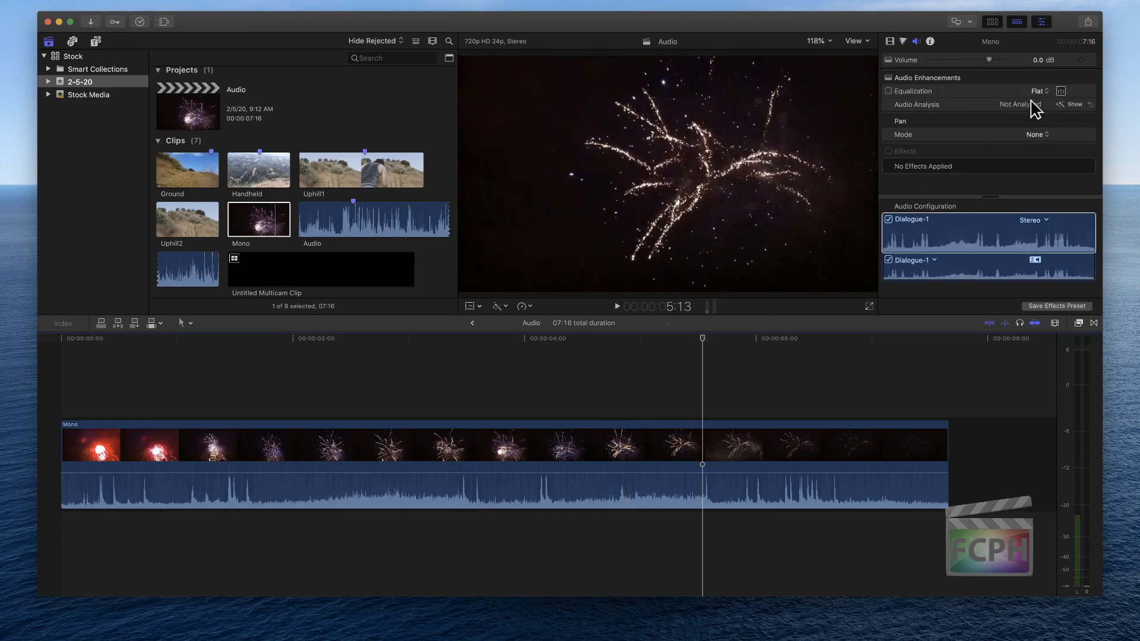
{"action": "left_click", "coordinate": [268, 223]}
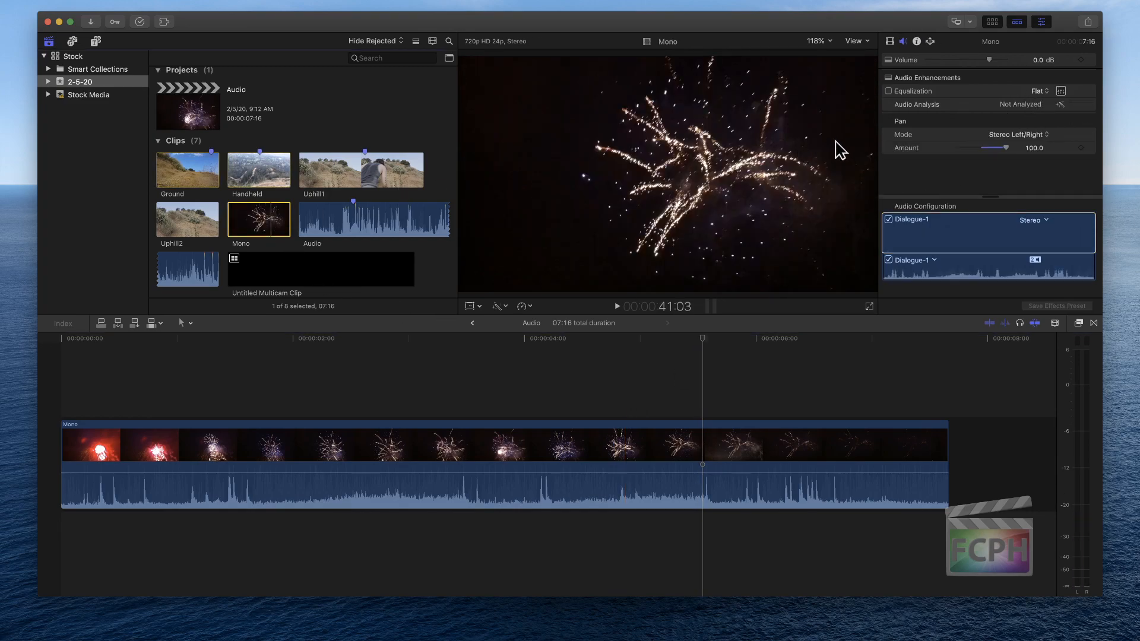
Return the browser Mono clip's pan mode to None and enlarge the Audio Configuration area
{"action": "left_click", "coordinate": [1012, 137]}
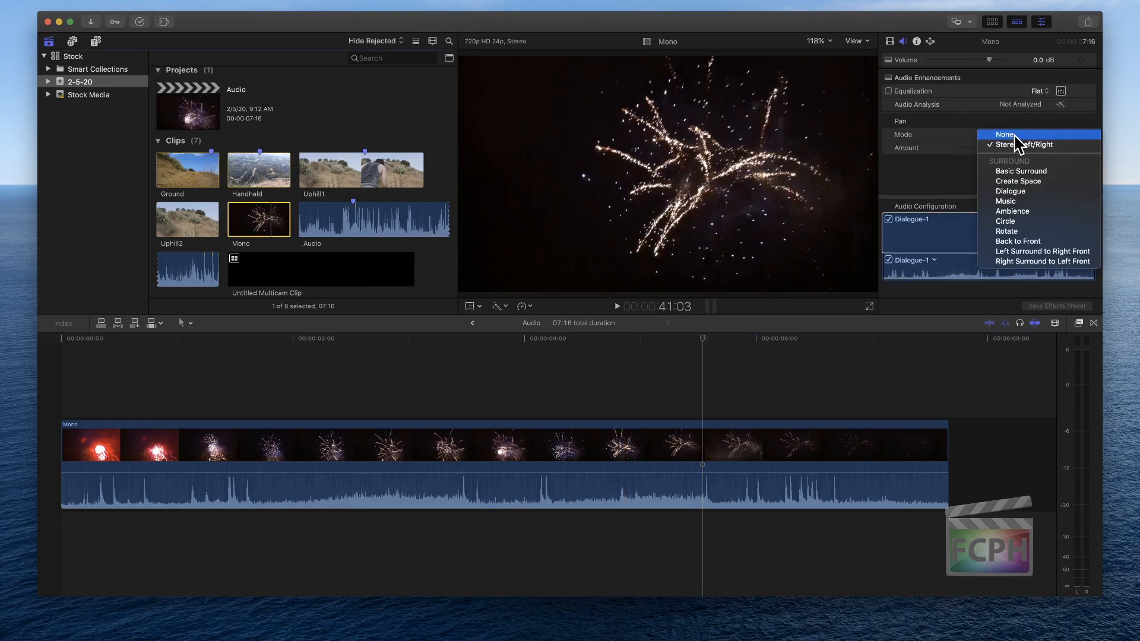
{"action": "left_click", "coordinate": [1015, 137]}
{"action": "left_click_drag", "start_coordinate": [990, 198], "coordinate": [985, 160]}
{"action": "key", "text": "space"}
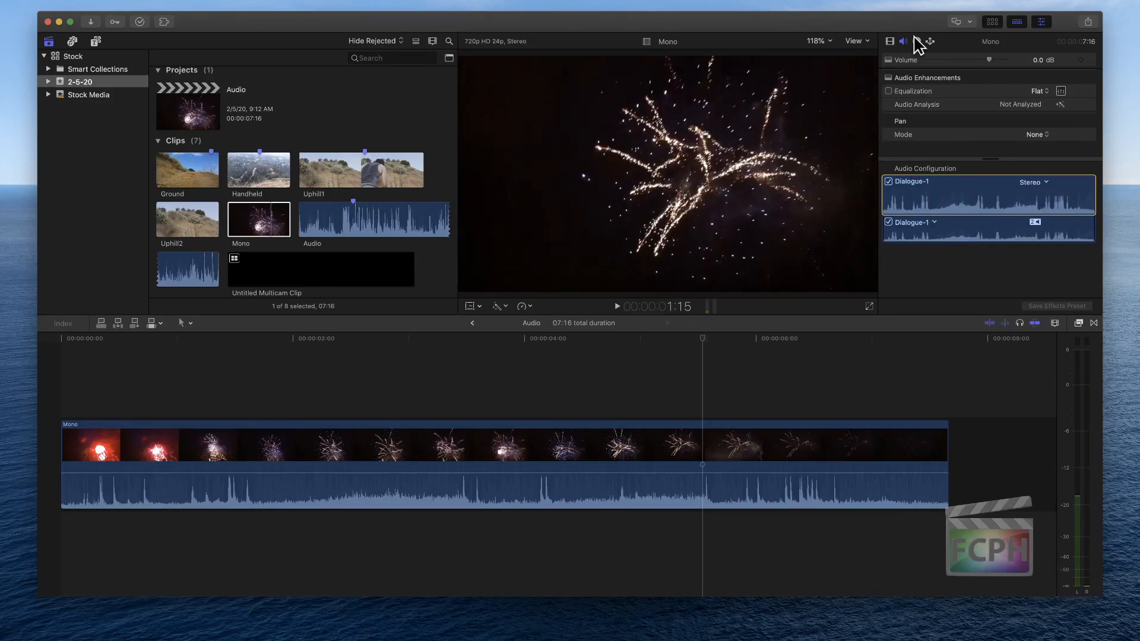
Set the browser Mono clip's audio configuration to Dual Mono, and view the role choices for its first channel
{"action": "left_click", "coordinate": [1045, 183]}
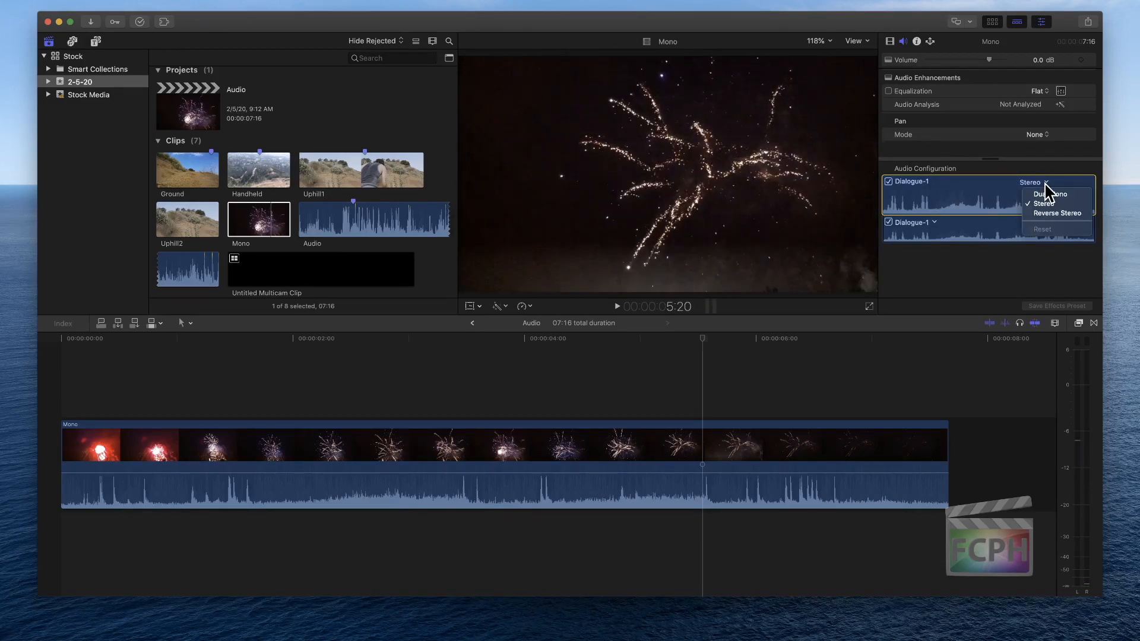
{"action": "left_click", "coordinate": [1075, 195]}
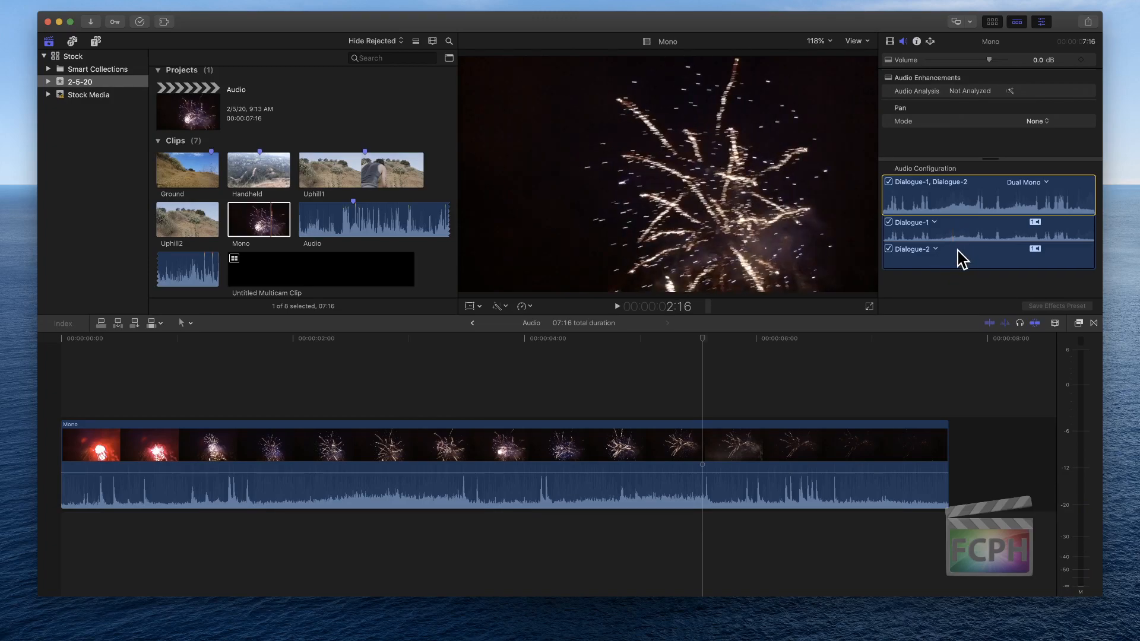
{"action": "left_click", "coordinate": [935, 224]}
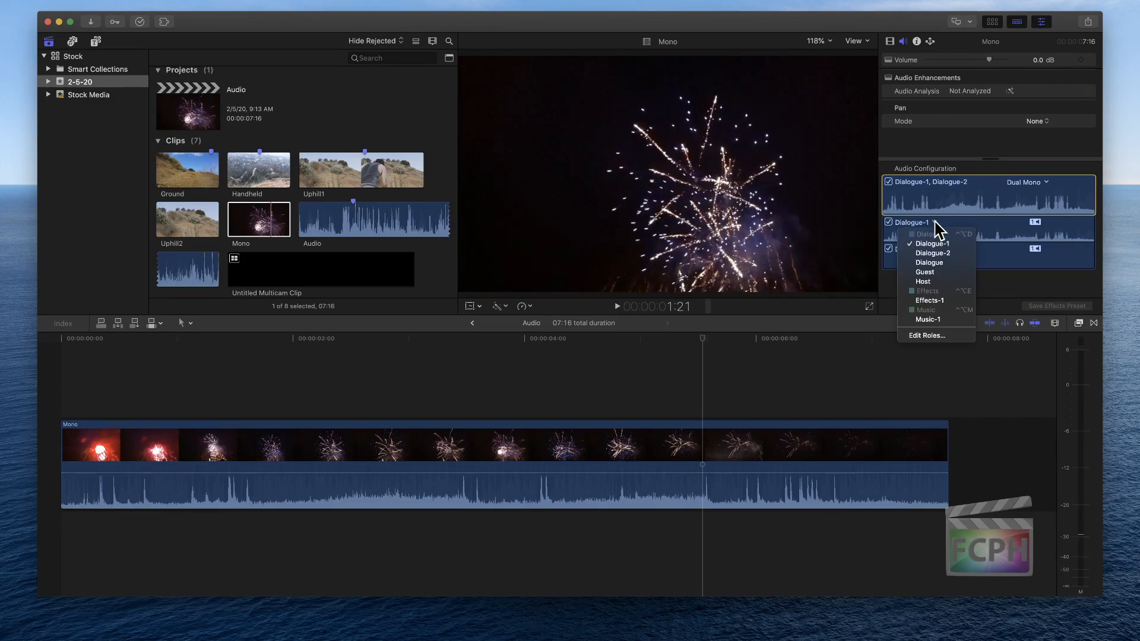
{"action": "left_click", "coordinate": [998, 252]}
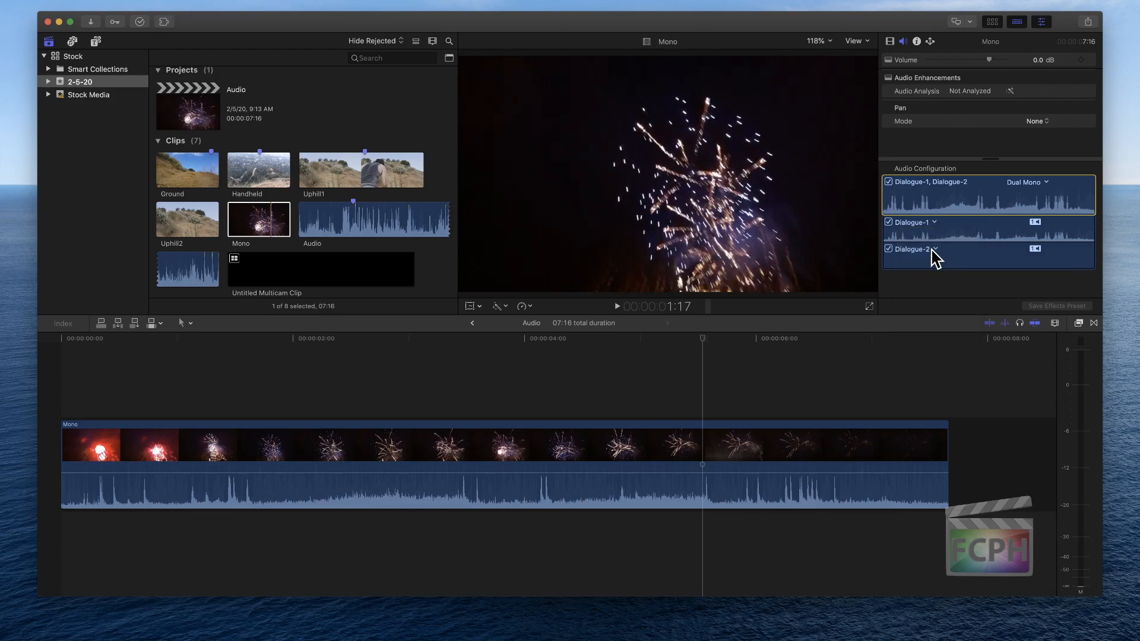
Play the Mono clip already in the timeline from about the three-second mark to check its channel levels
{"action": "left_click", "coordinate": [346, 440]}
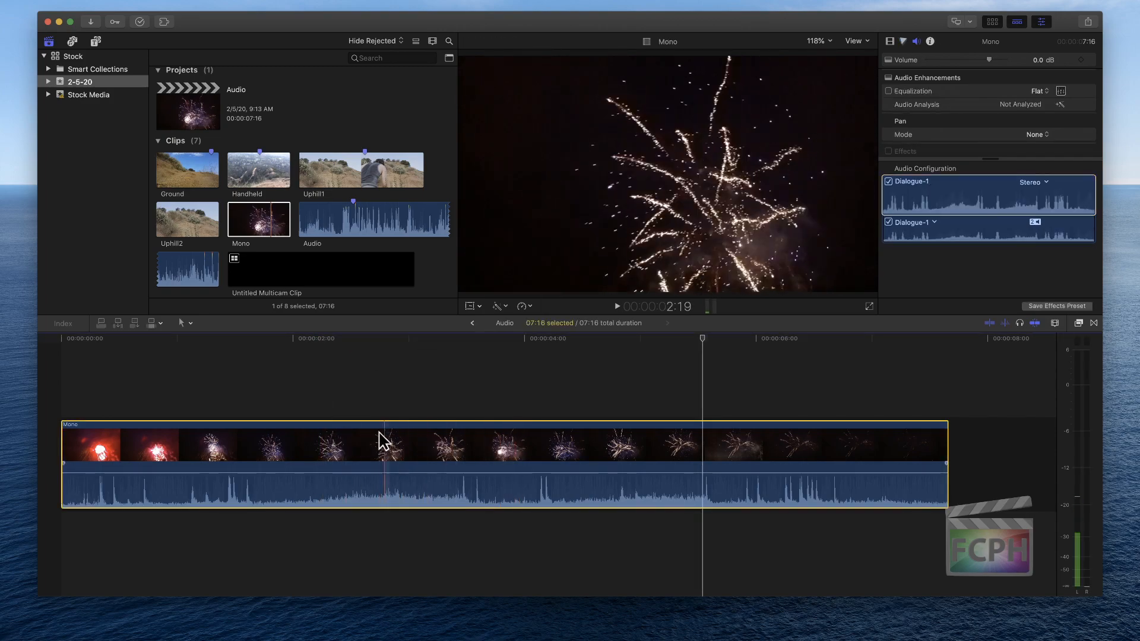
{"action": "left_click", "coordinate": [414, 339]}
{"action": "key", "text": "space"}
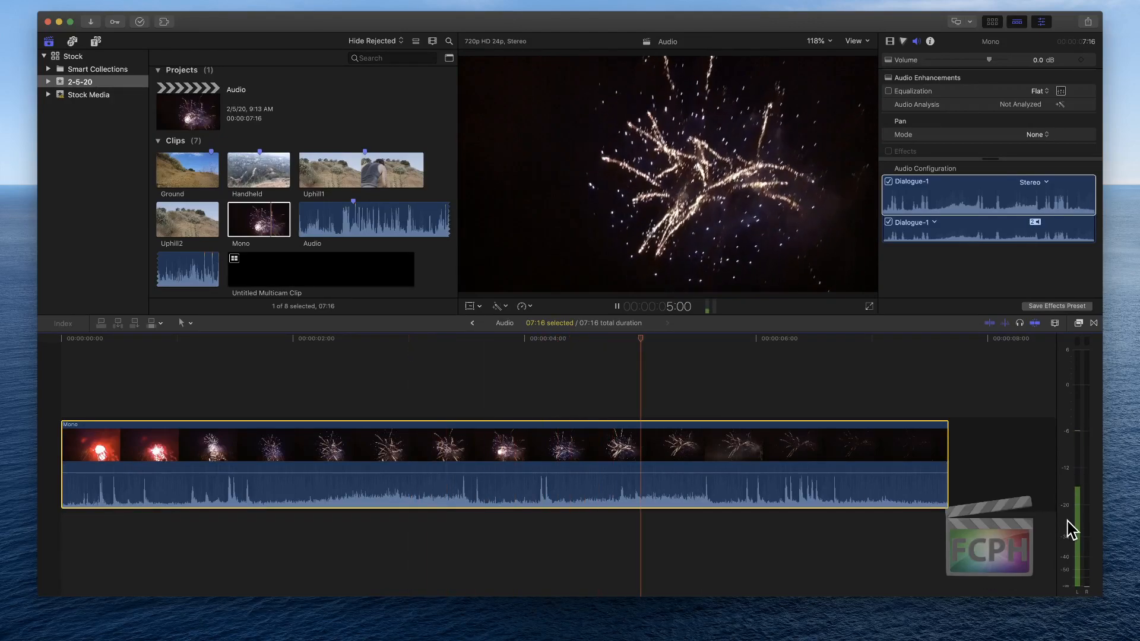
Replace the timeline's Mono clip with the Dual Mono version from the browser, and play it from near the start to check the meters
{"action": "key", "text": "Delete"}
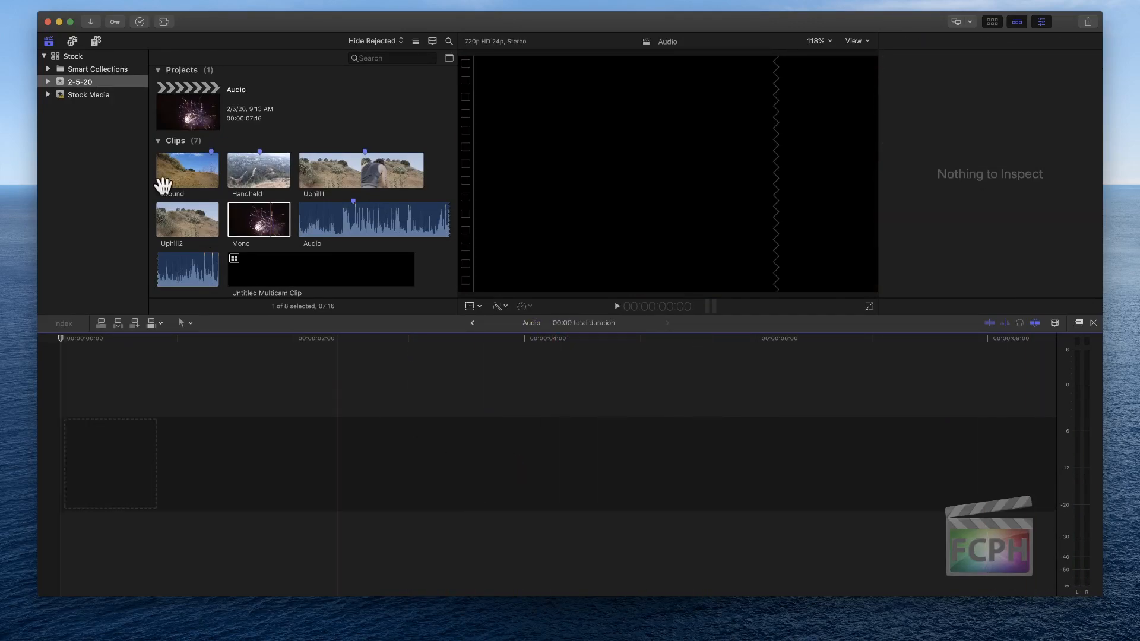
{"action": "left_click_drag", "start_coordinate": [252, 220], "coordinate": [259, 467]}
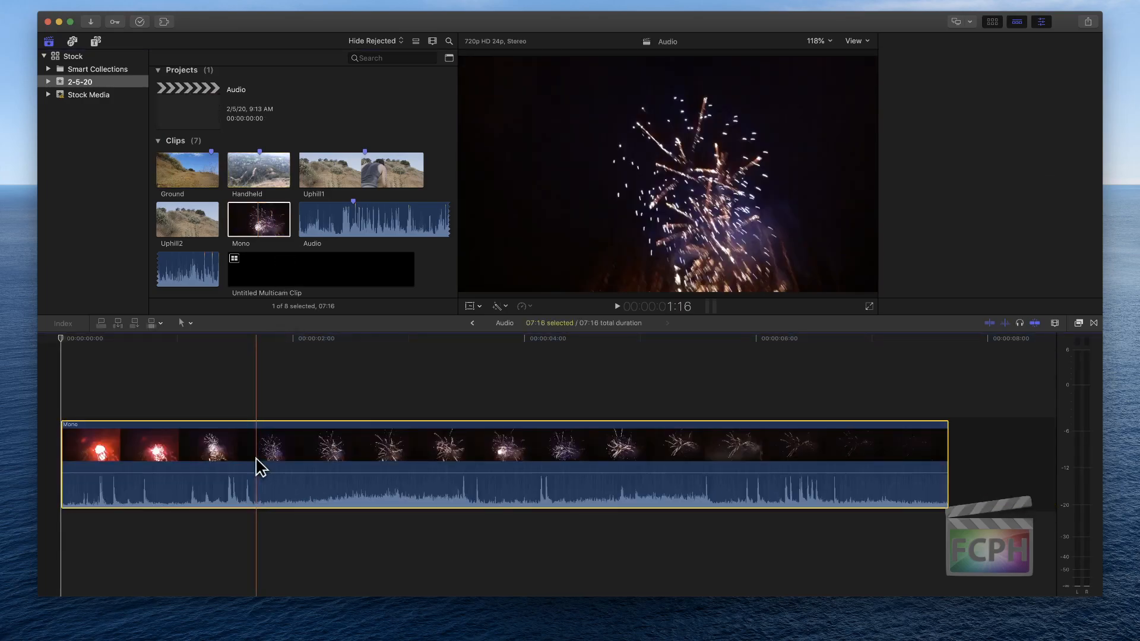
{"action": "key", "text": "space"}
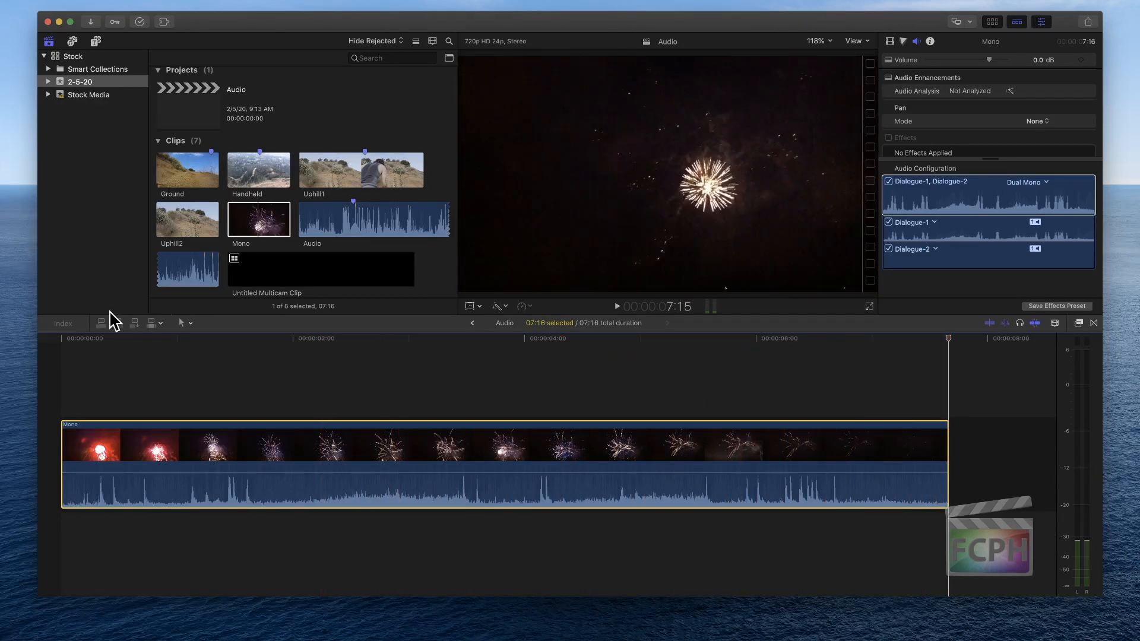
{"action": "left_click", "coordinate": [105, 337]}
{"action": "key", "text": "space"}
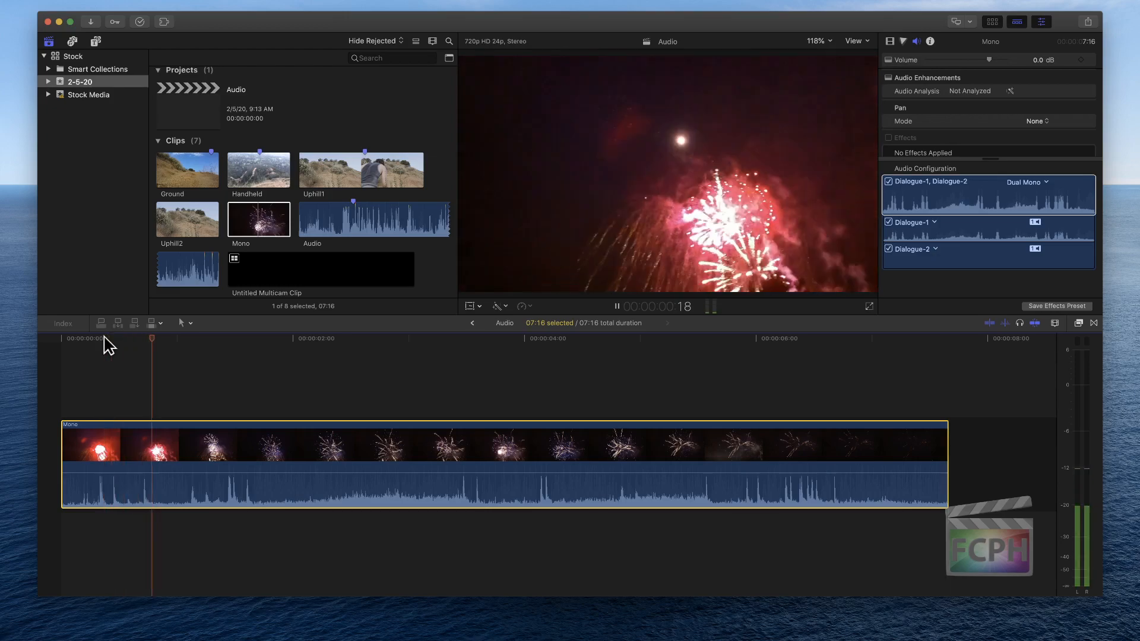
{"action": "key", "text": "space"}
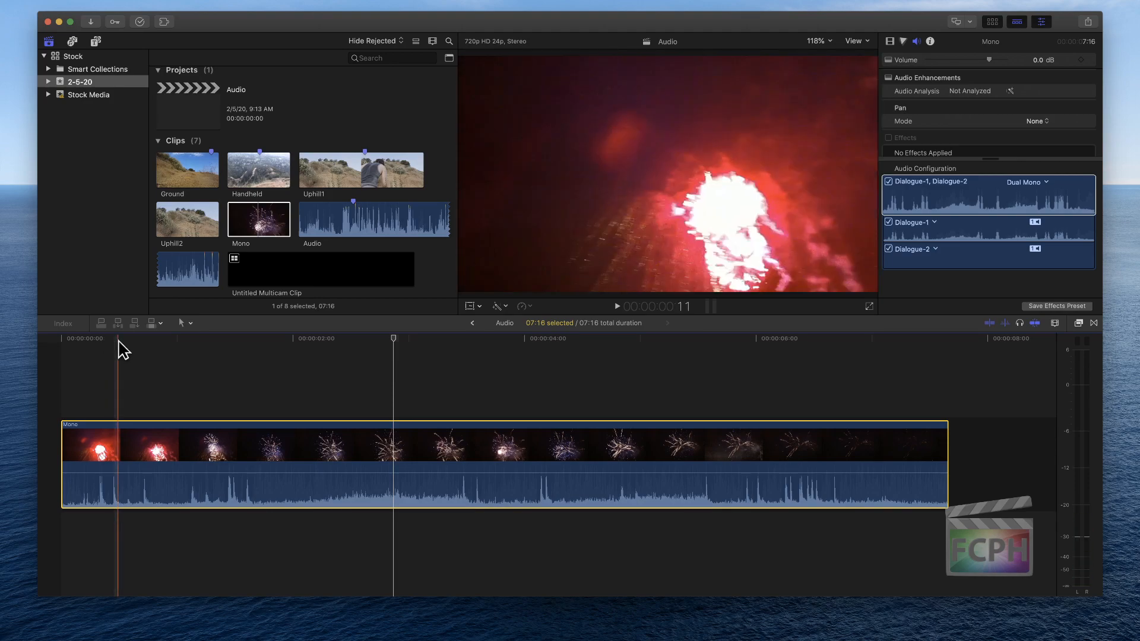
{"action": "key", "text": "space"}
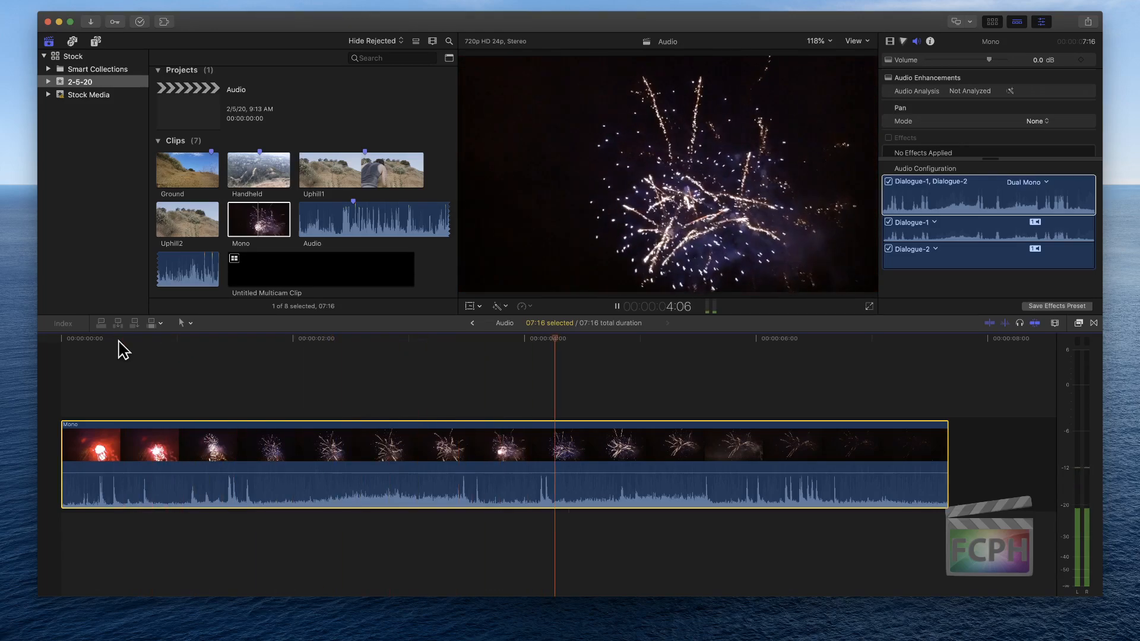
Remove the Mono clip from the Audio project, and play the browser's Mono clip to check its level on the meter
{"action": "key", "text": "Delete"}
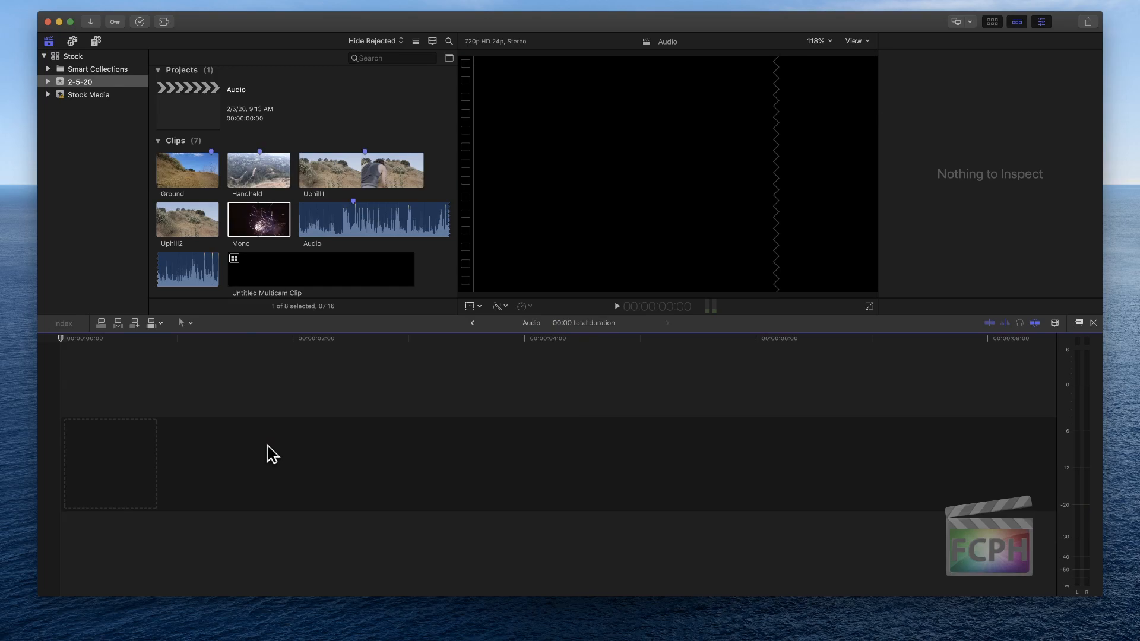
{"action": "left_click", "coordinate": [260, 221]}
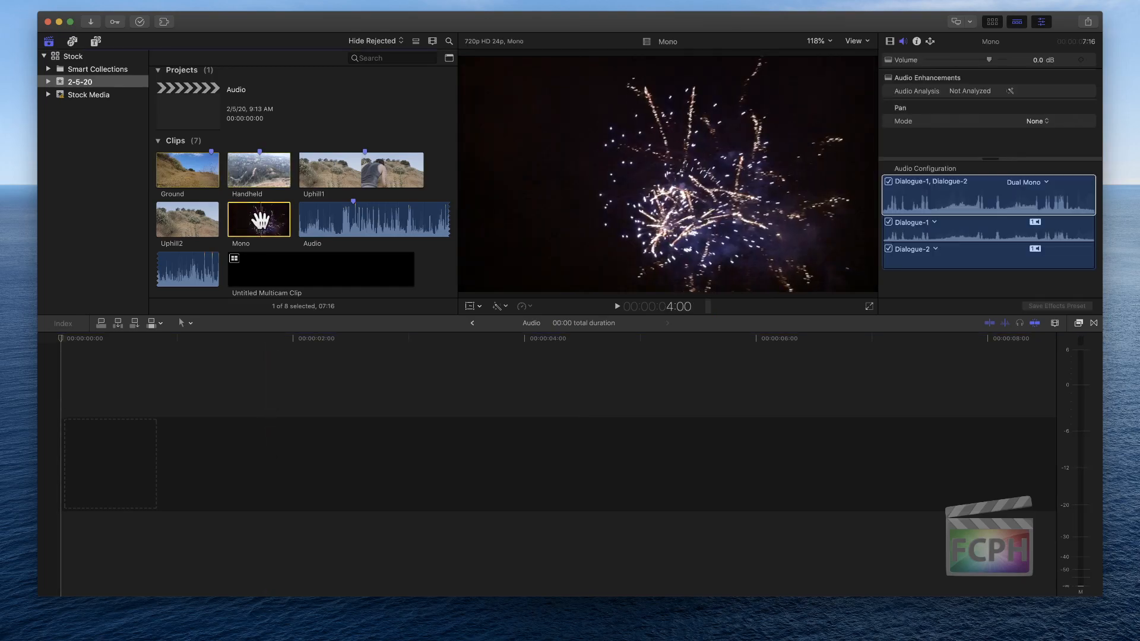
{"action": "key", "text": "space"}
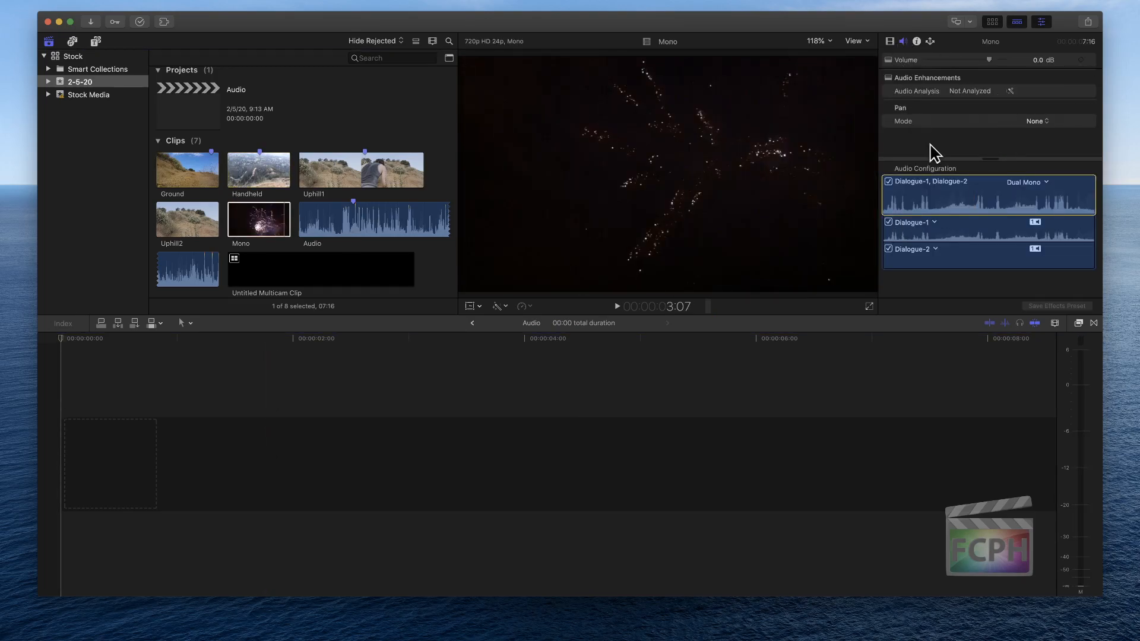
Examine the channel configuration and pan mode options available for the browser's Mono clip, leaving both settings as they are
{"action": "left_click", "coordinate": [1046, 183]}
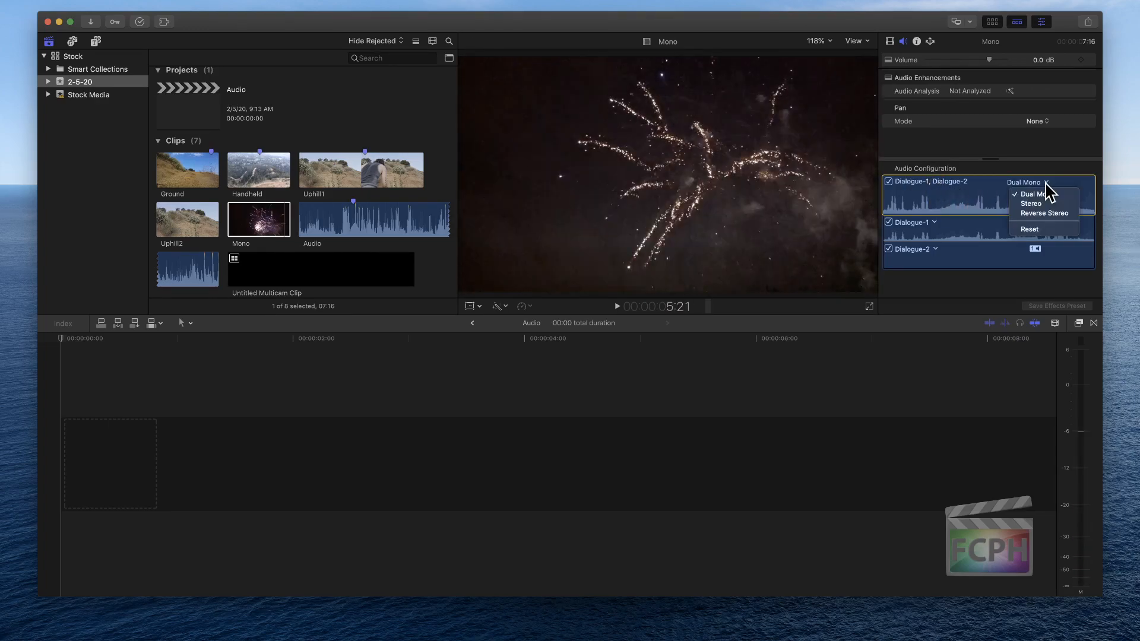
{"action": "left_click", "coordinate": [1047, 185]}
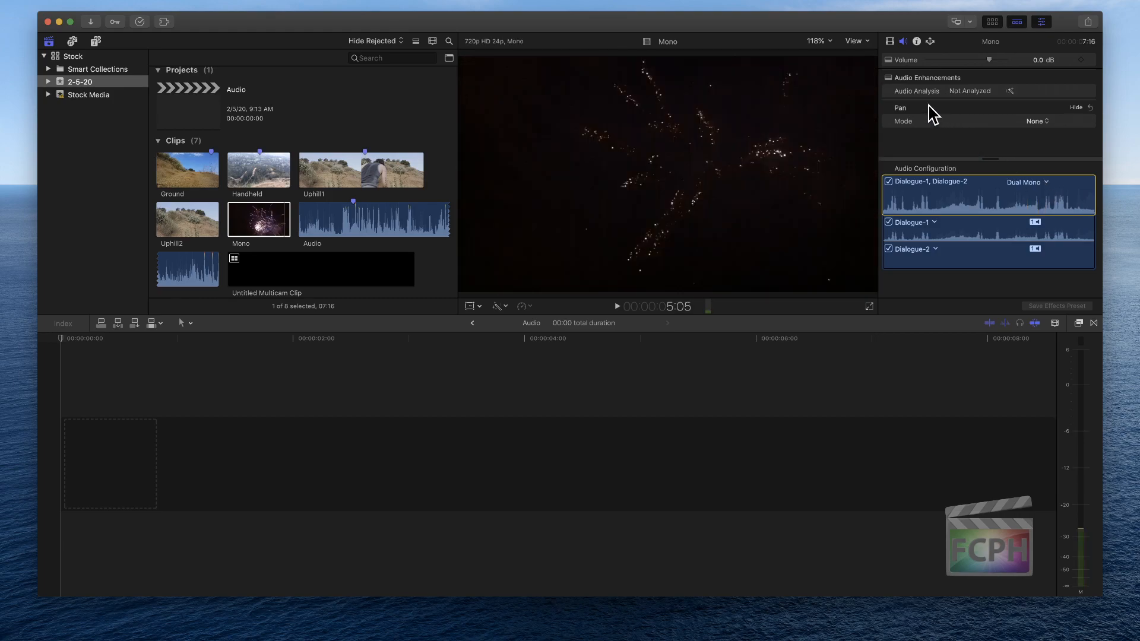
{"action": "left_click", "coordinate": [1038, 121]}
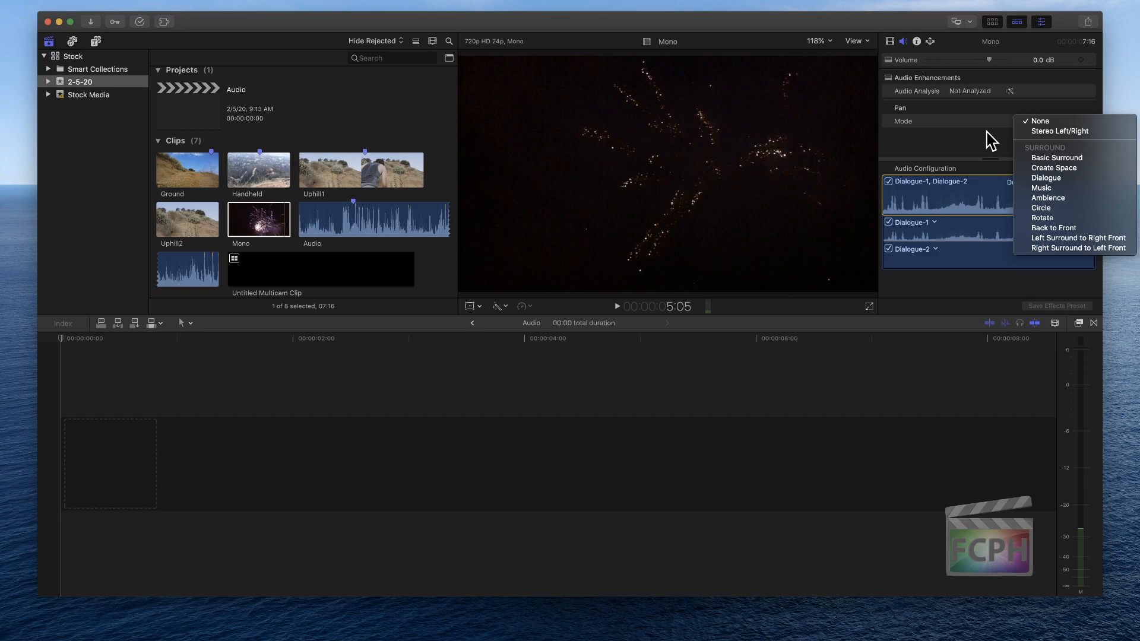
{"action": "left_click", "coordinate": [956, 141]}
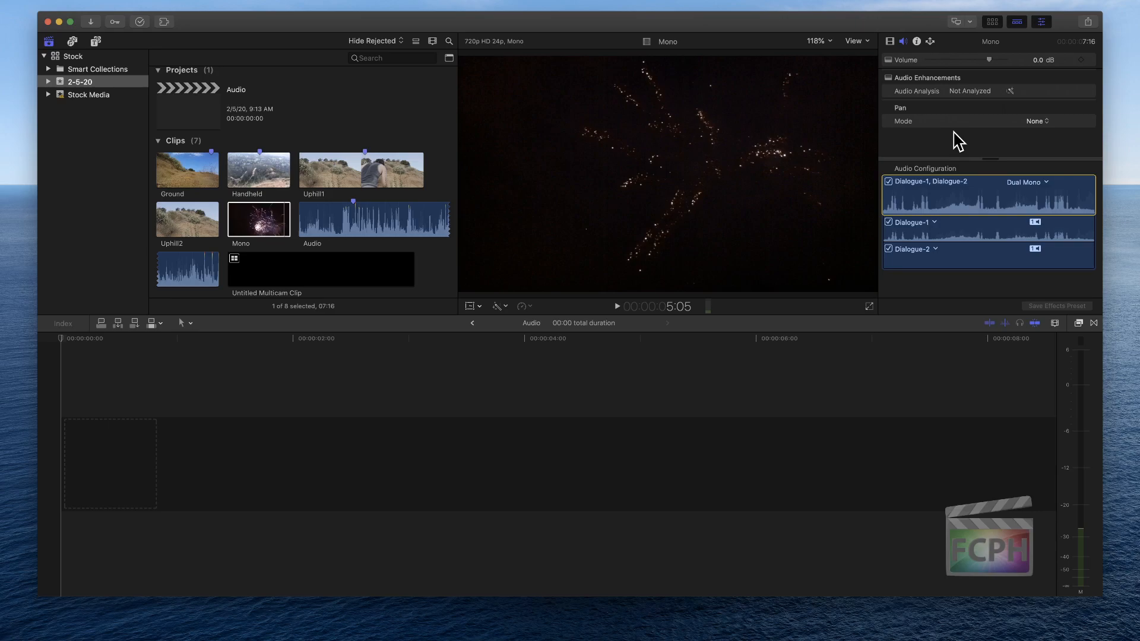
{"action": "left_click", "coordinate": [166, 344]}
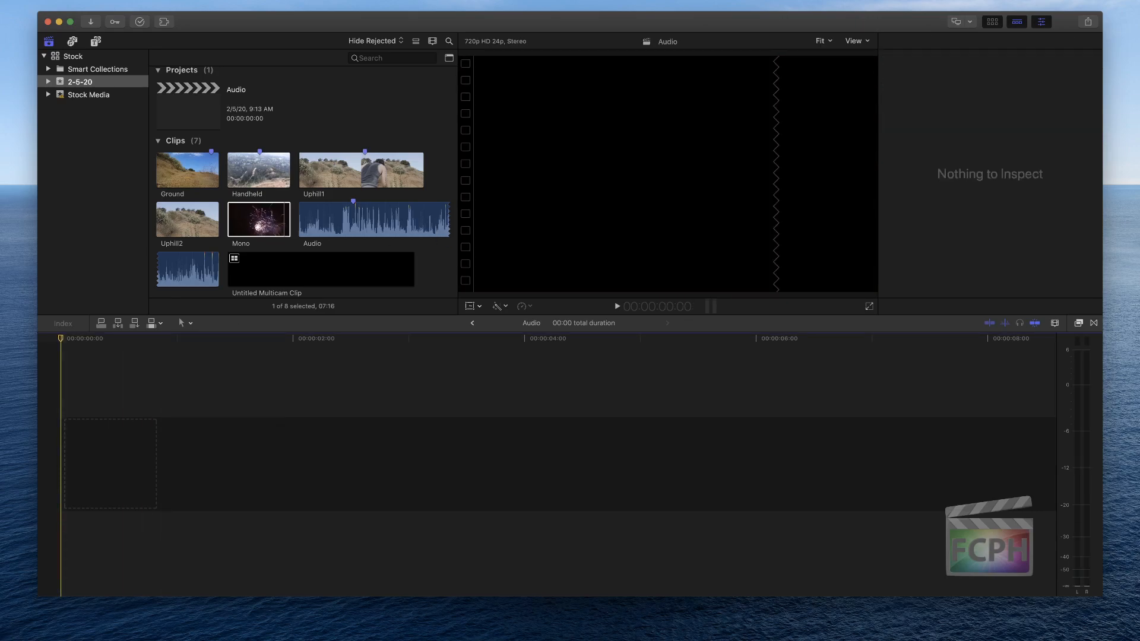